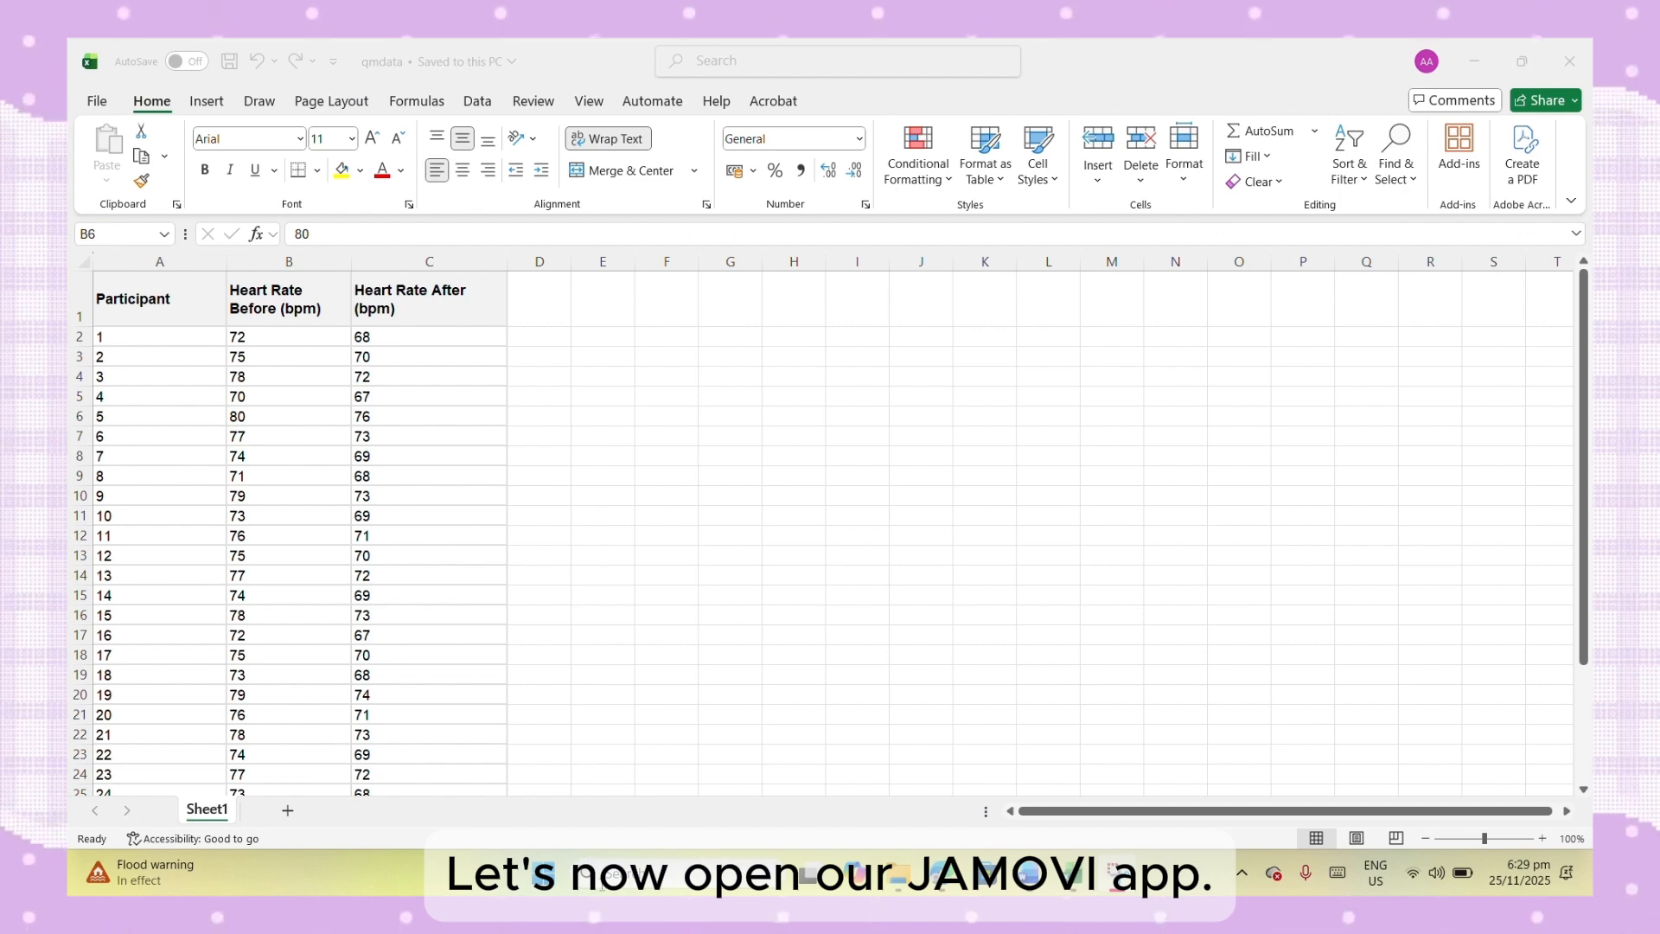
# - Switch from the spreadsheet to jamovi by launching it, and maximize its window
pyautogui.click(595, 872)
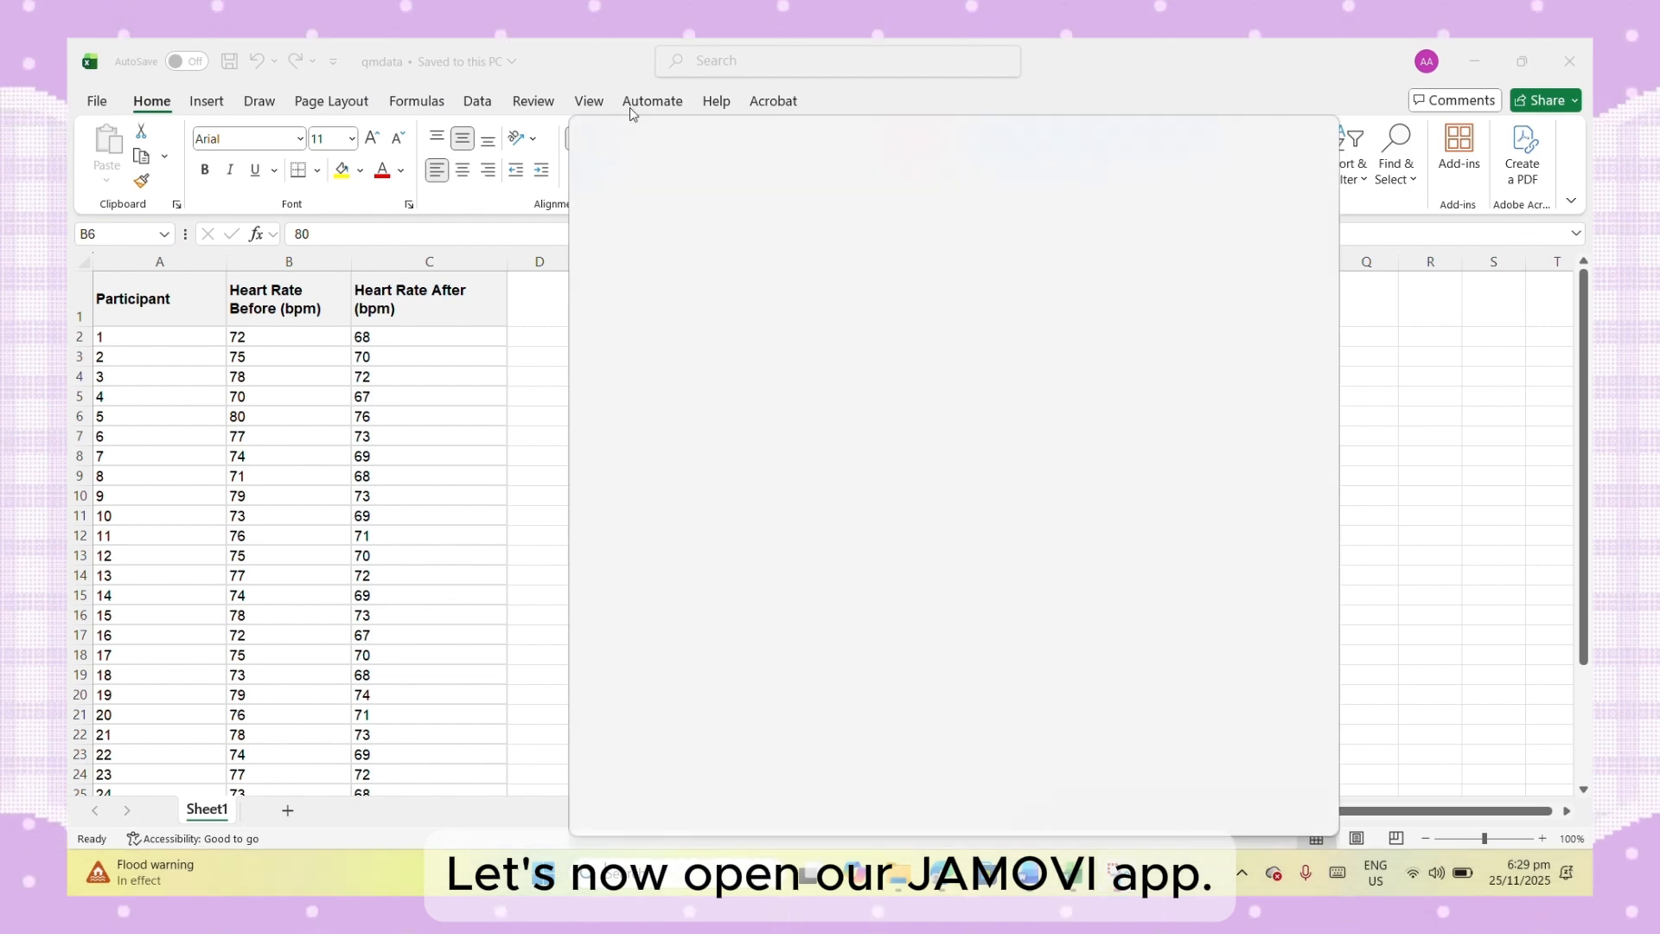
pyautogui.click(644, 197)
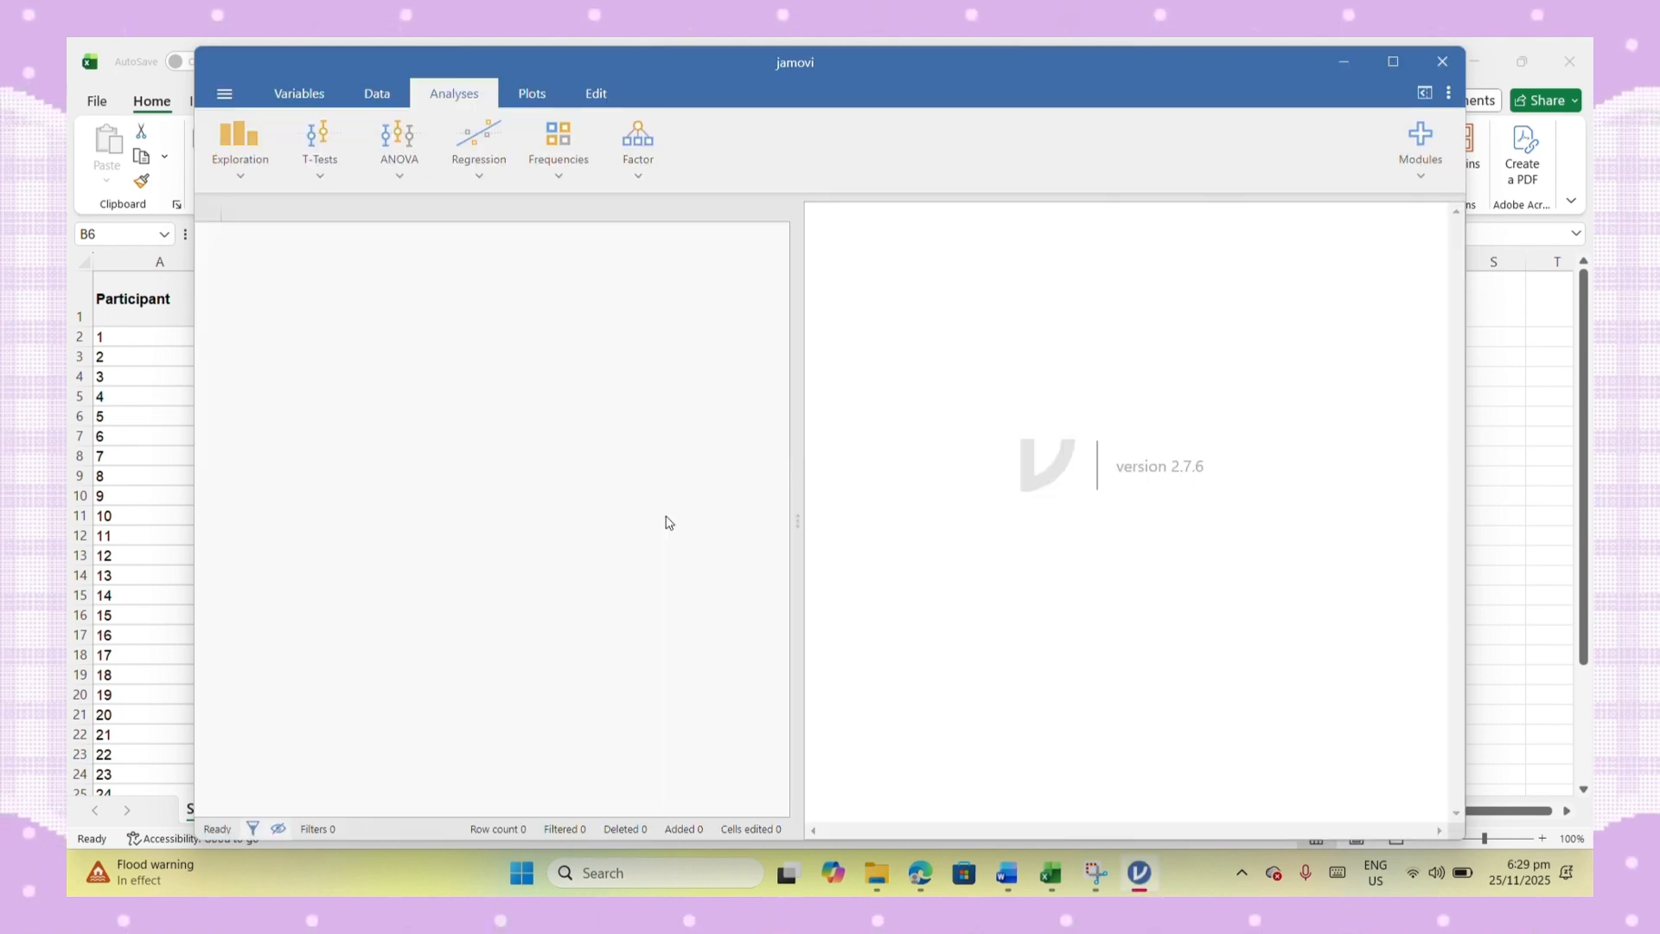
pyautogui.click(1393, 64)
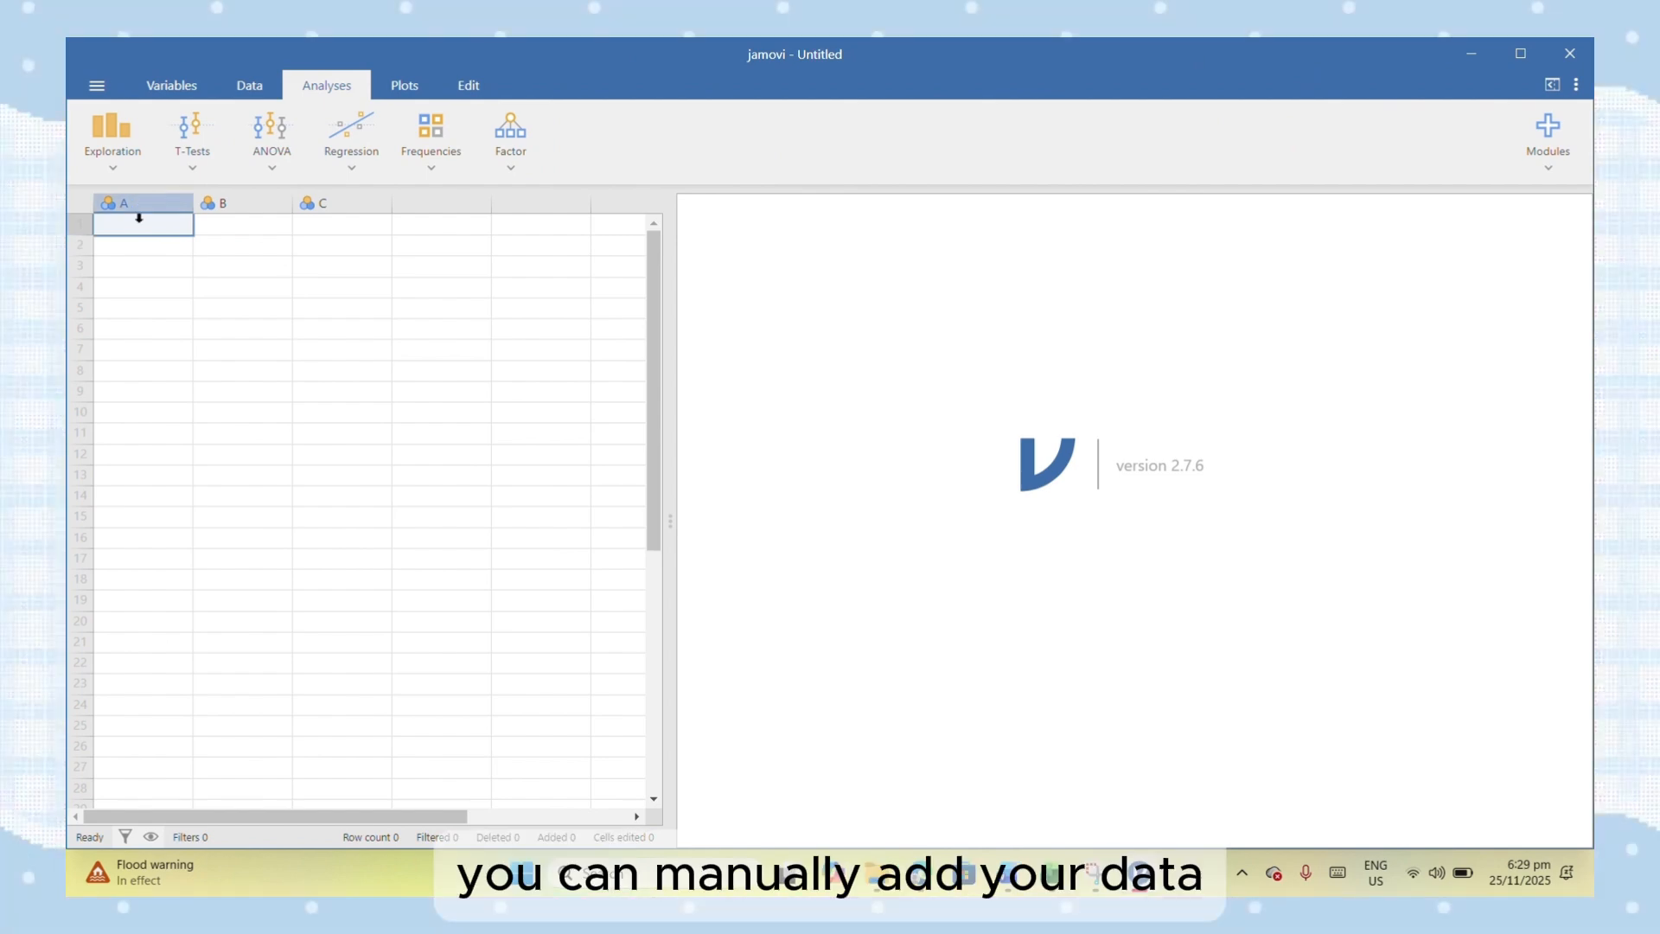
# - Enter the values 1, 2 and 3 in the first three rows of column A
pyautogui.write('1')
pyautogui.press('Return')
pyautogui.write('2')
pyautogui.press('Return')
pyautogui.write('3')
pyautogui.press('Return')
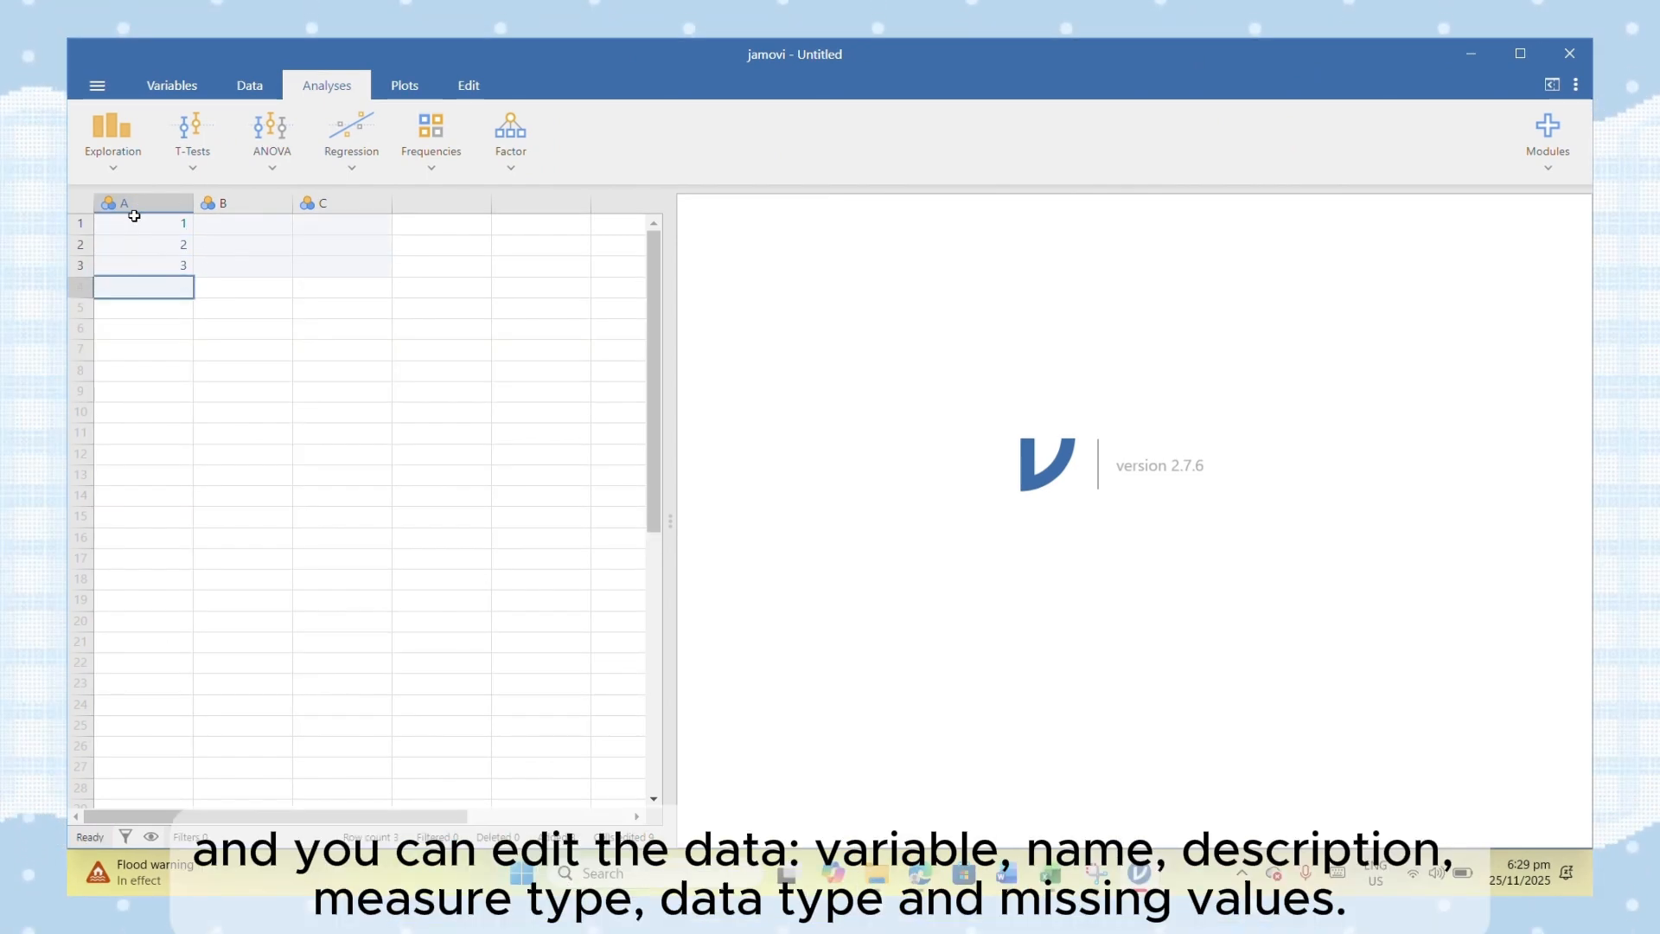
# - Open the variable settings of column A and examine its name, description, measure type, data type and missing values fields
pyautogui.doubleClick(133, 216)
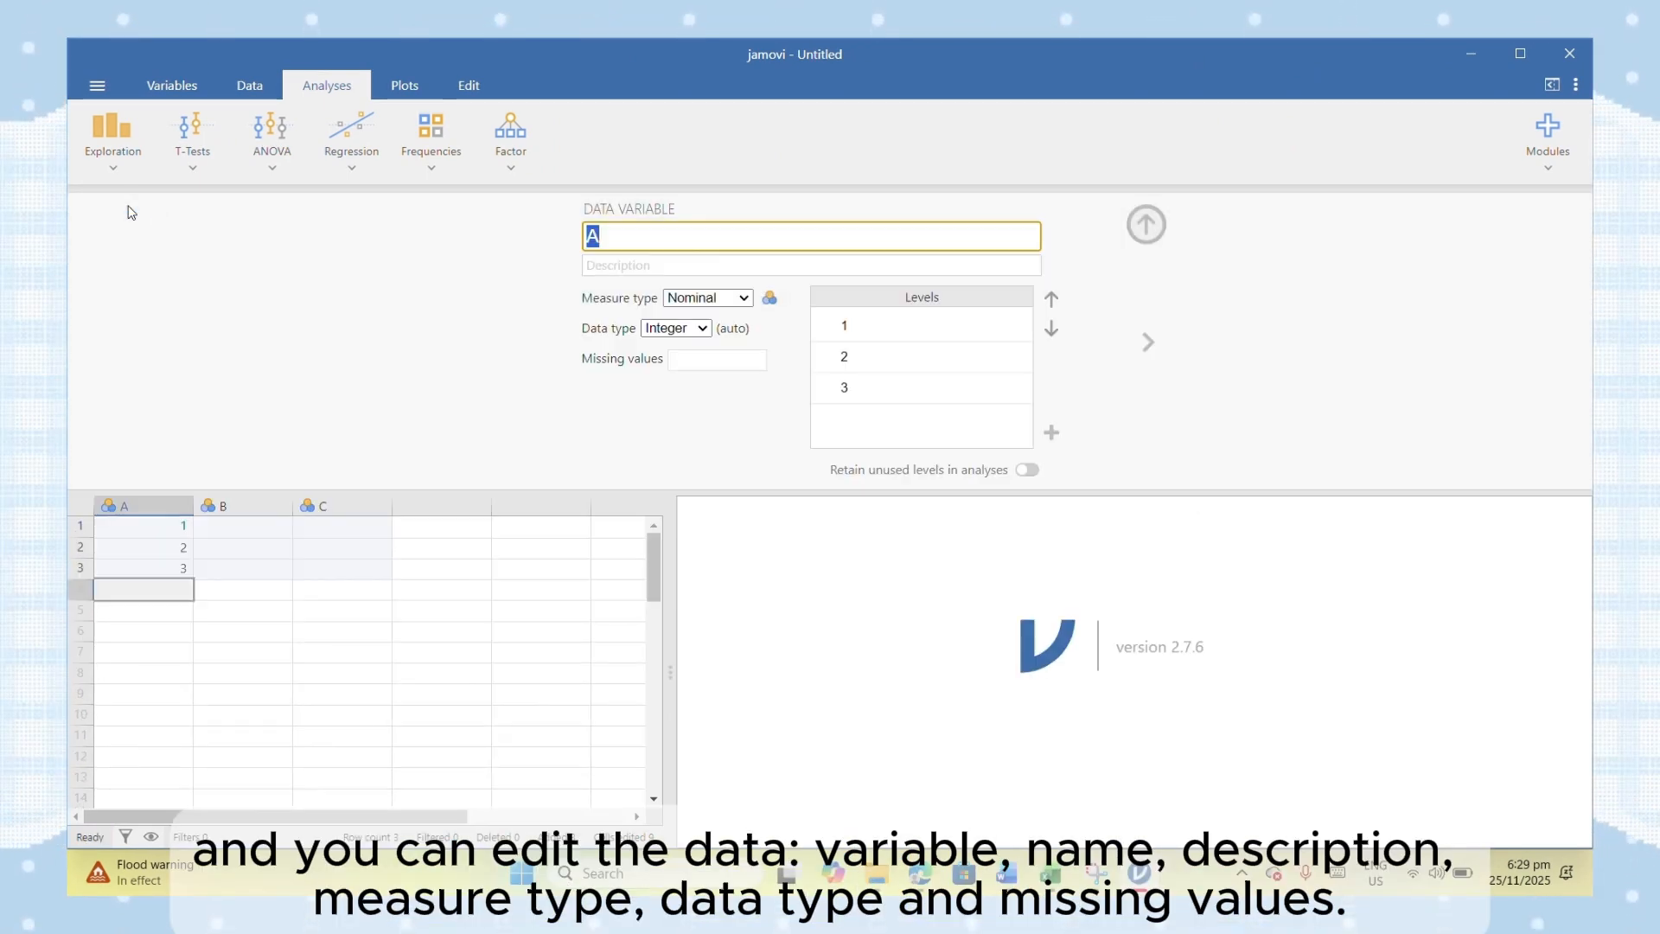
pyautogui.doubleClick(634, 229)
pyautogui.click(630, 266)
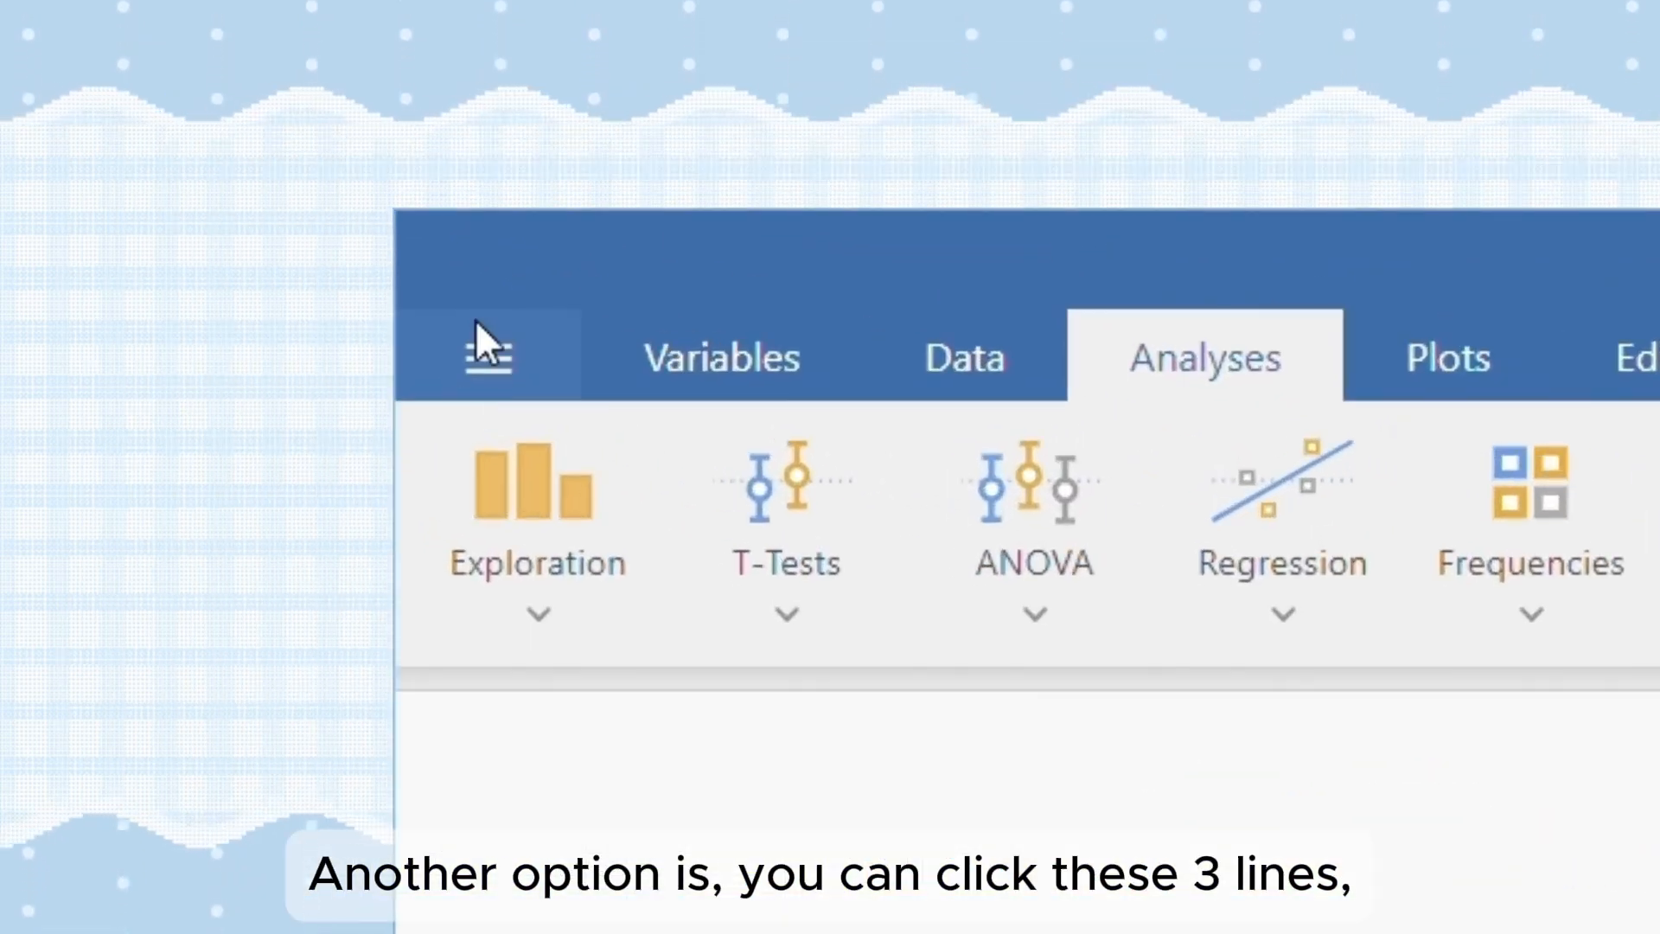
# - Use Special Import to find the heart rate data file on This PC and import it
pyautogui.click(486, 356)
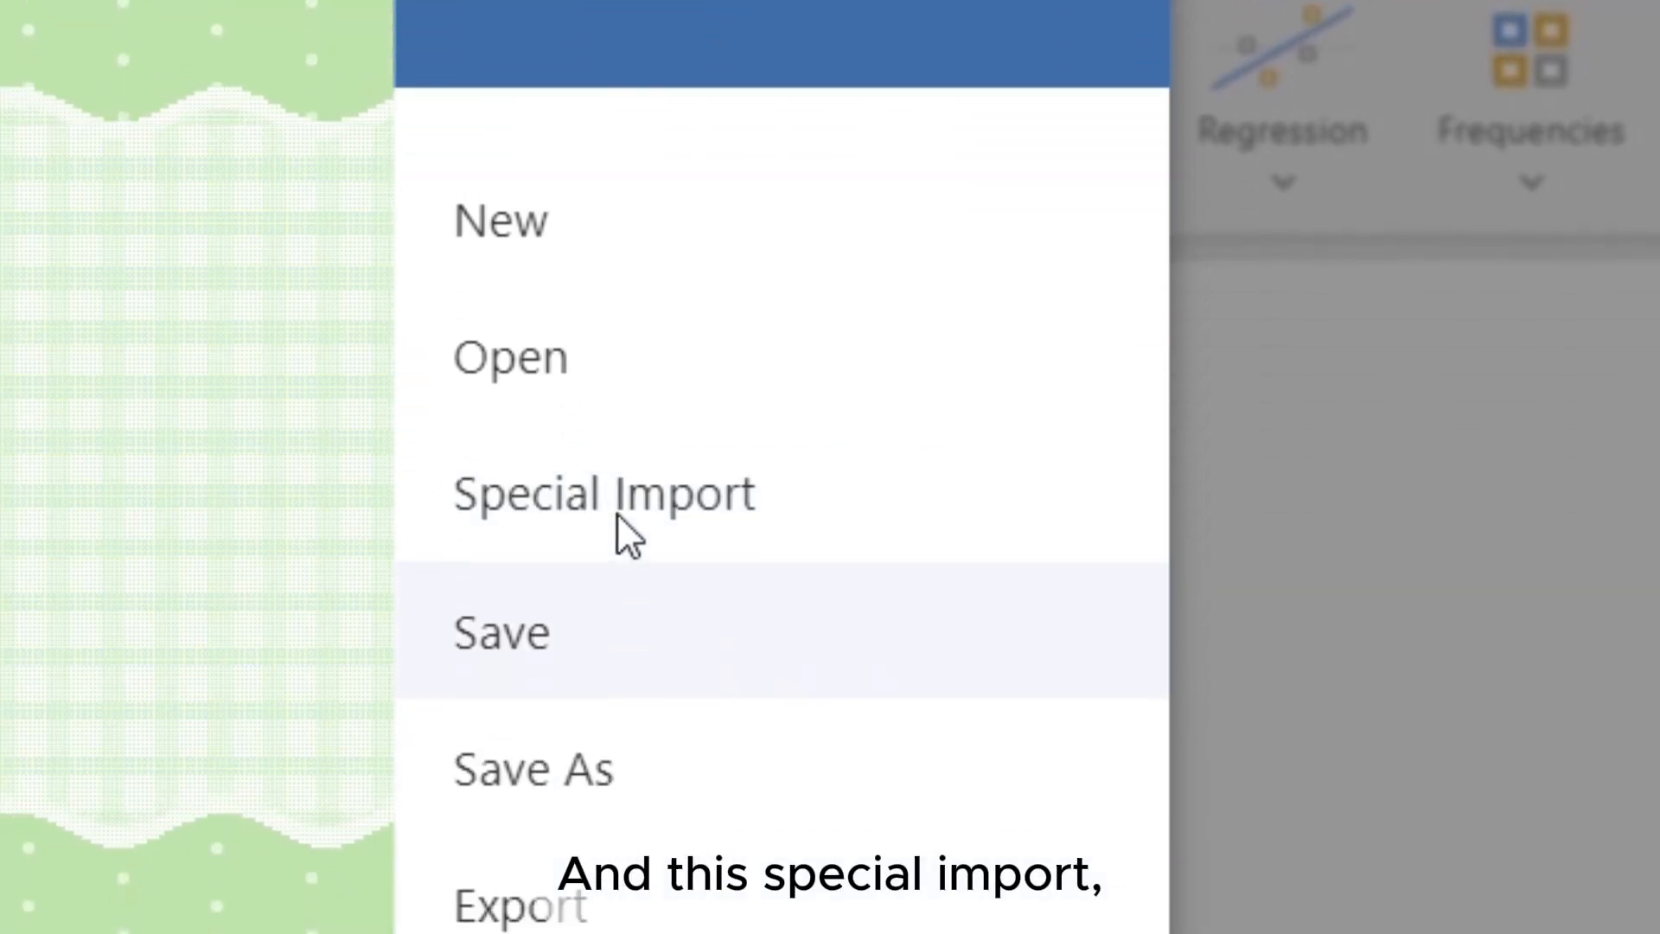
pyautogui.click(616, 926)
pyautogui.click(927, 614)
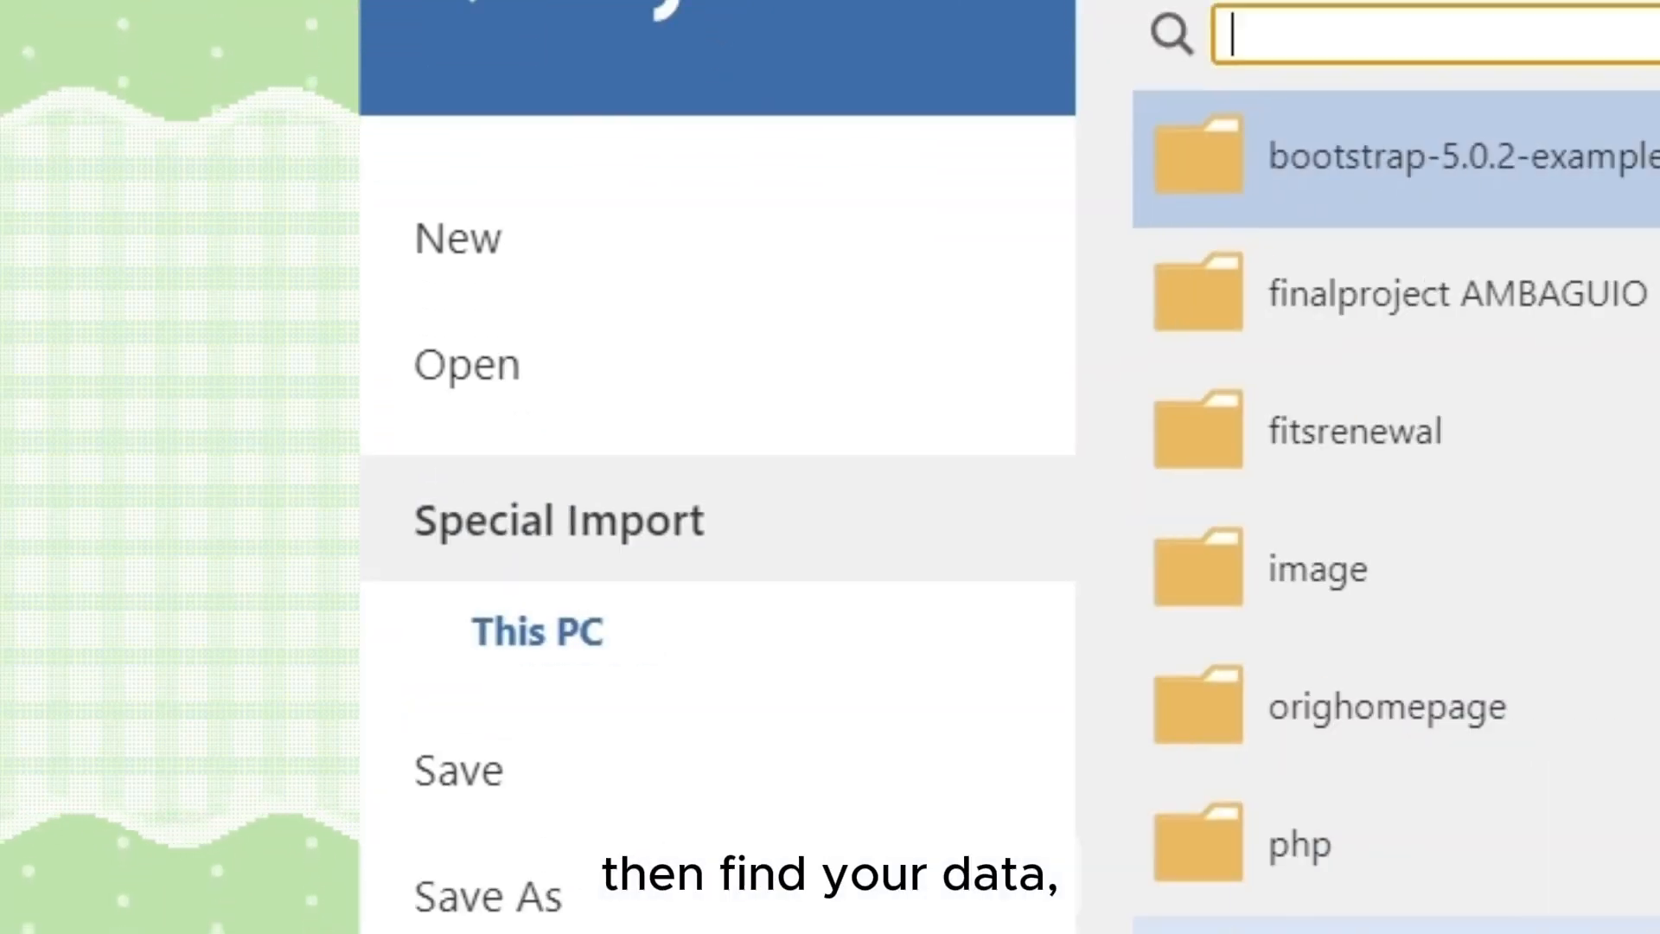
pyautogui.scroll(-10, 858, 797)
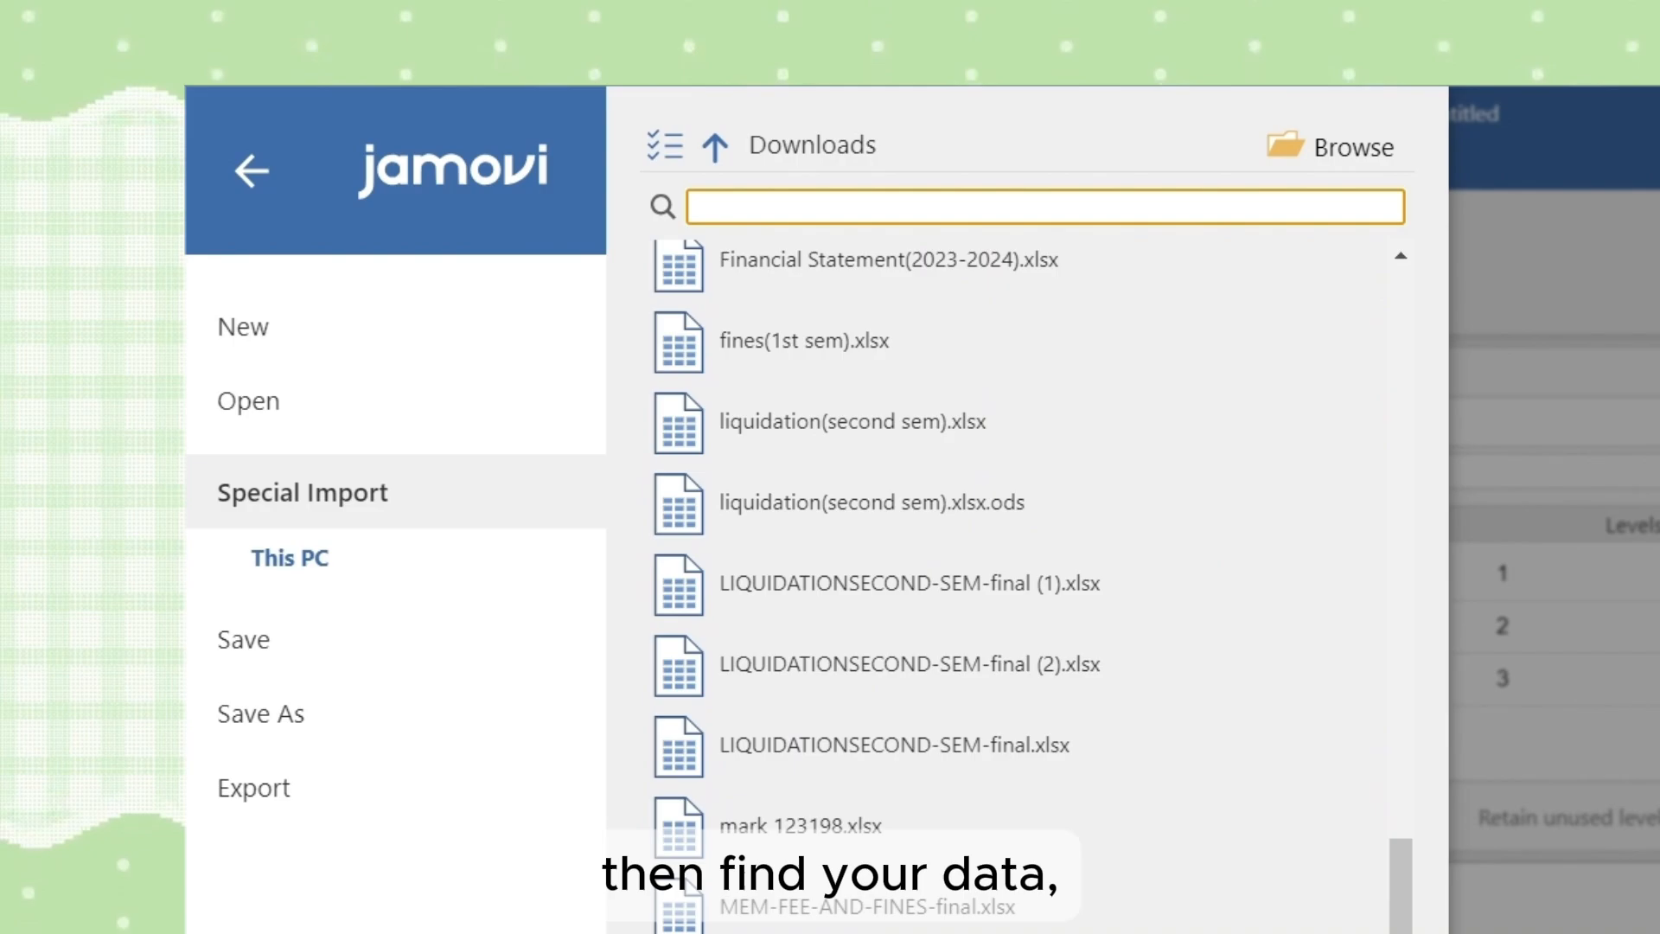
pyautogui.scroll(-1, 1020, 562)
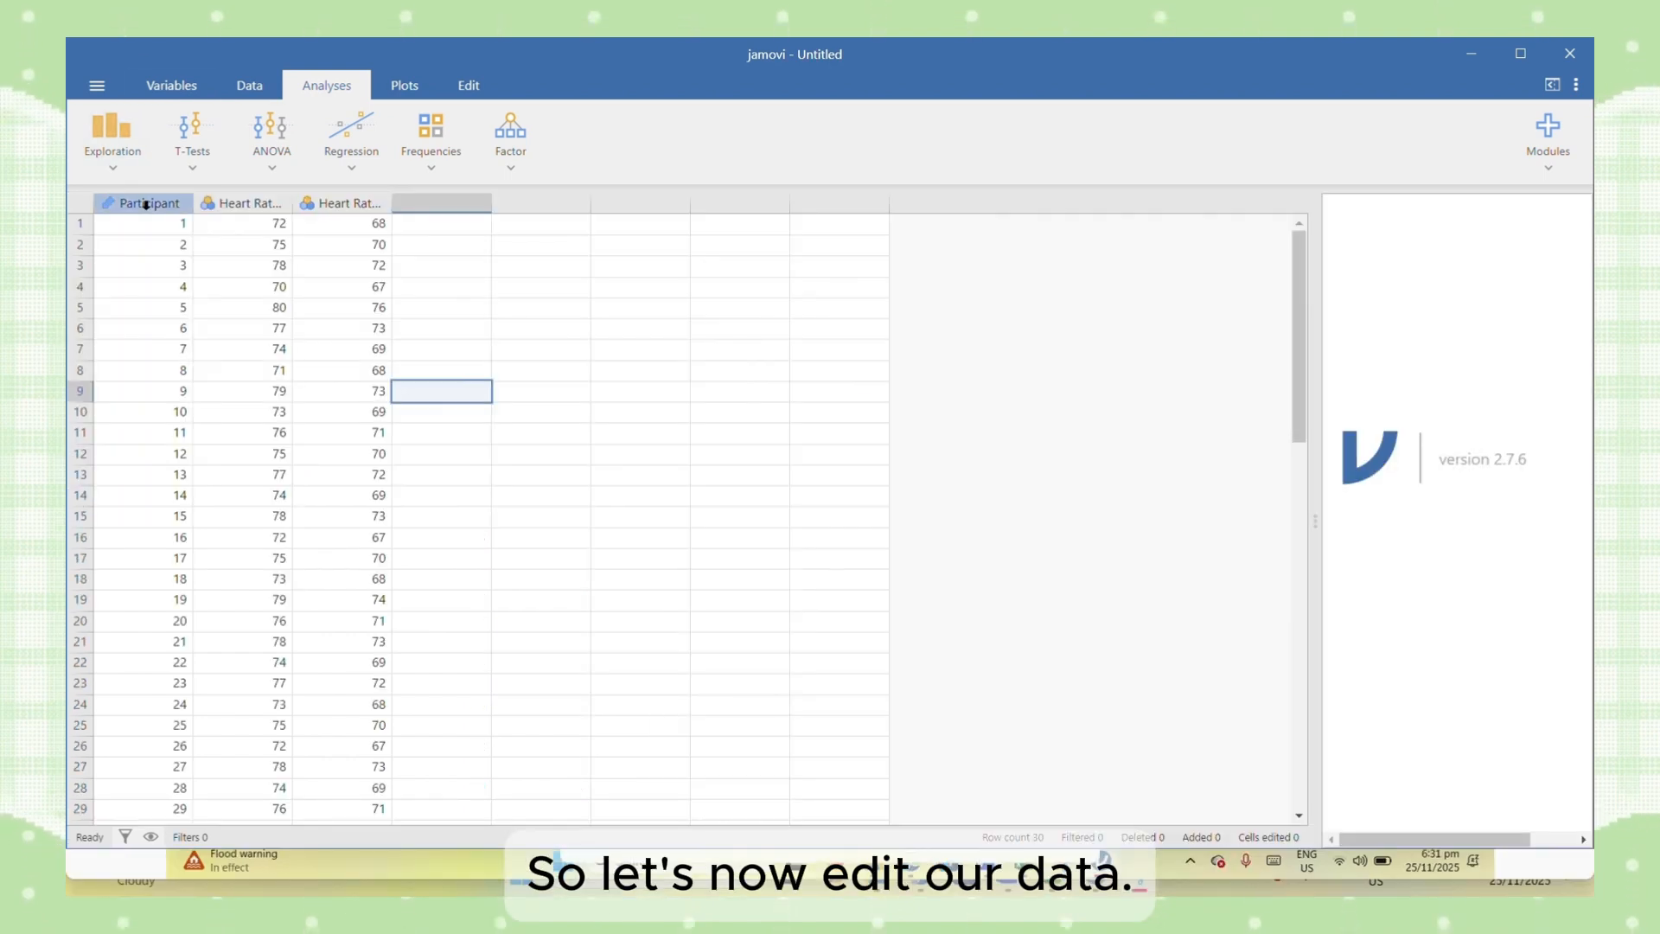
# - Open the Participant variable's settings and choose ID as its measure type
pyautogui.click(145, 204)
pyautogui.doubleClick(143, 202)
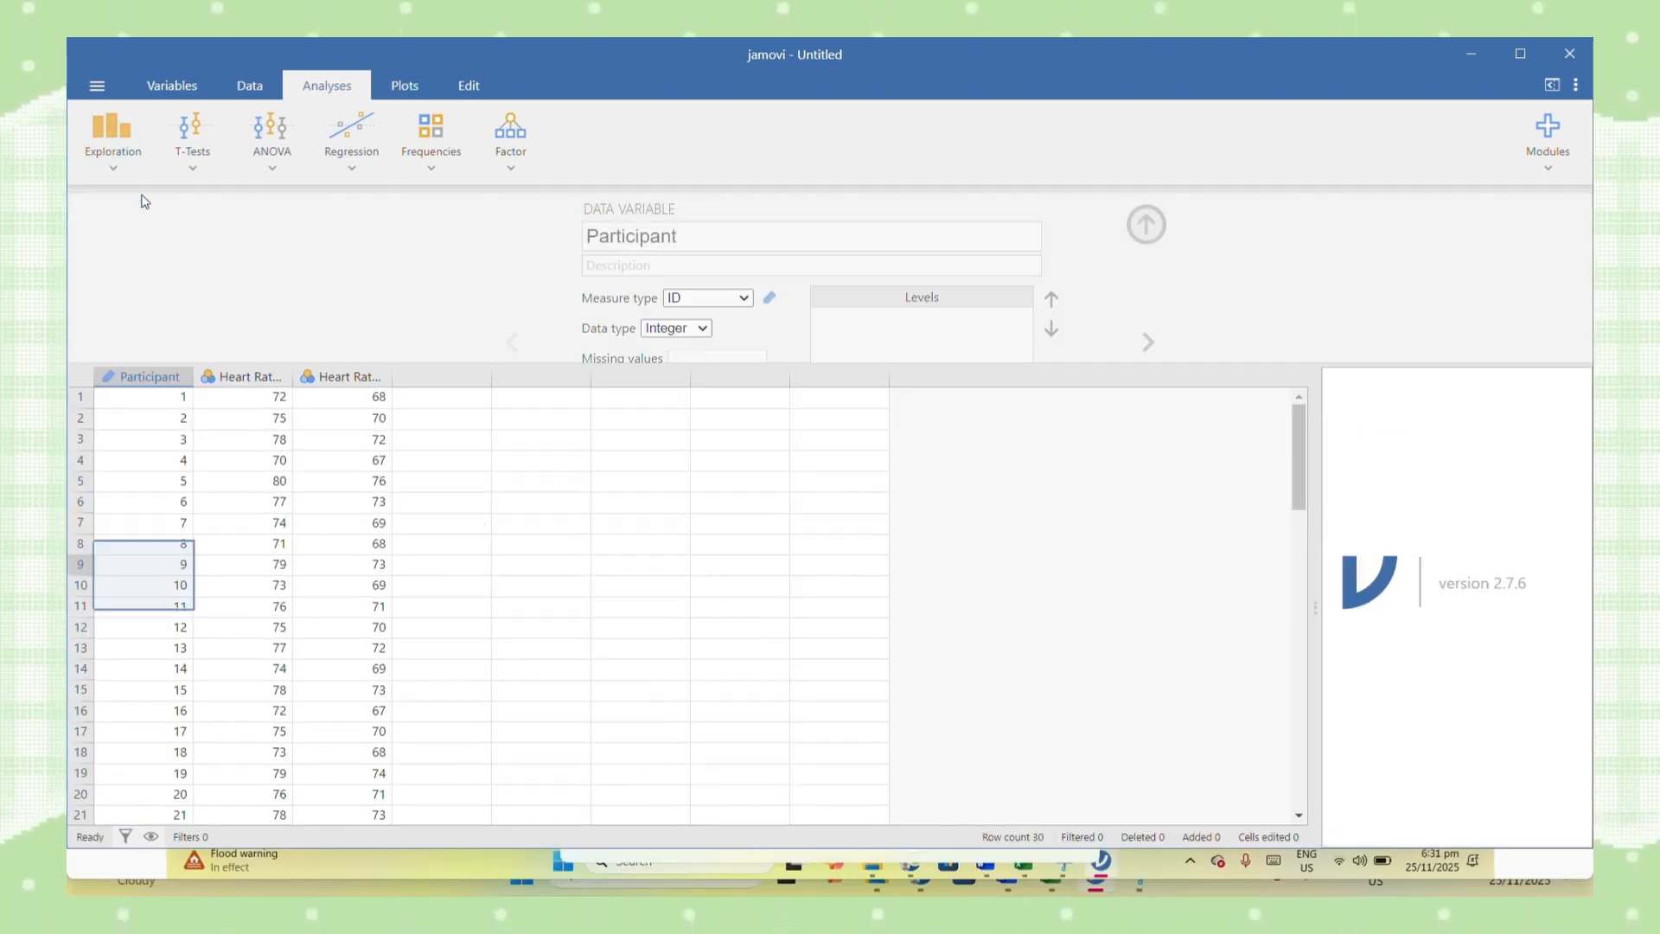
pyautogui.click(726, 232)
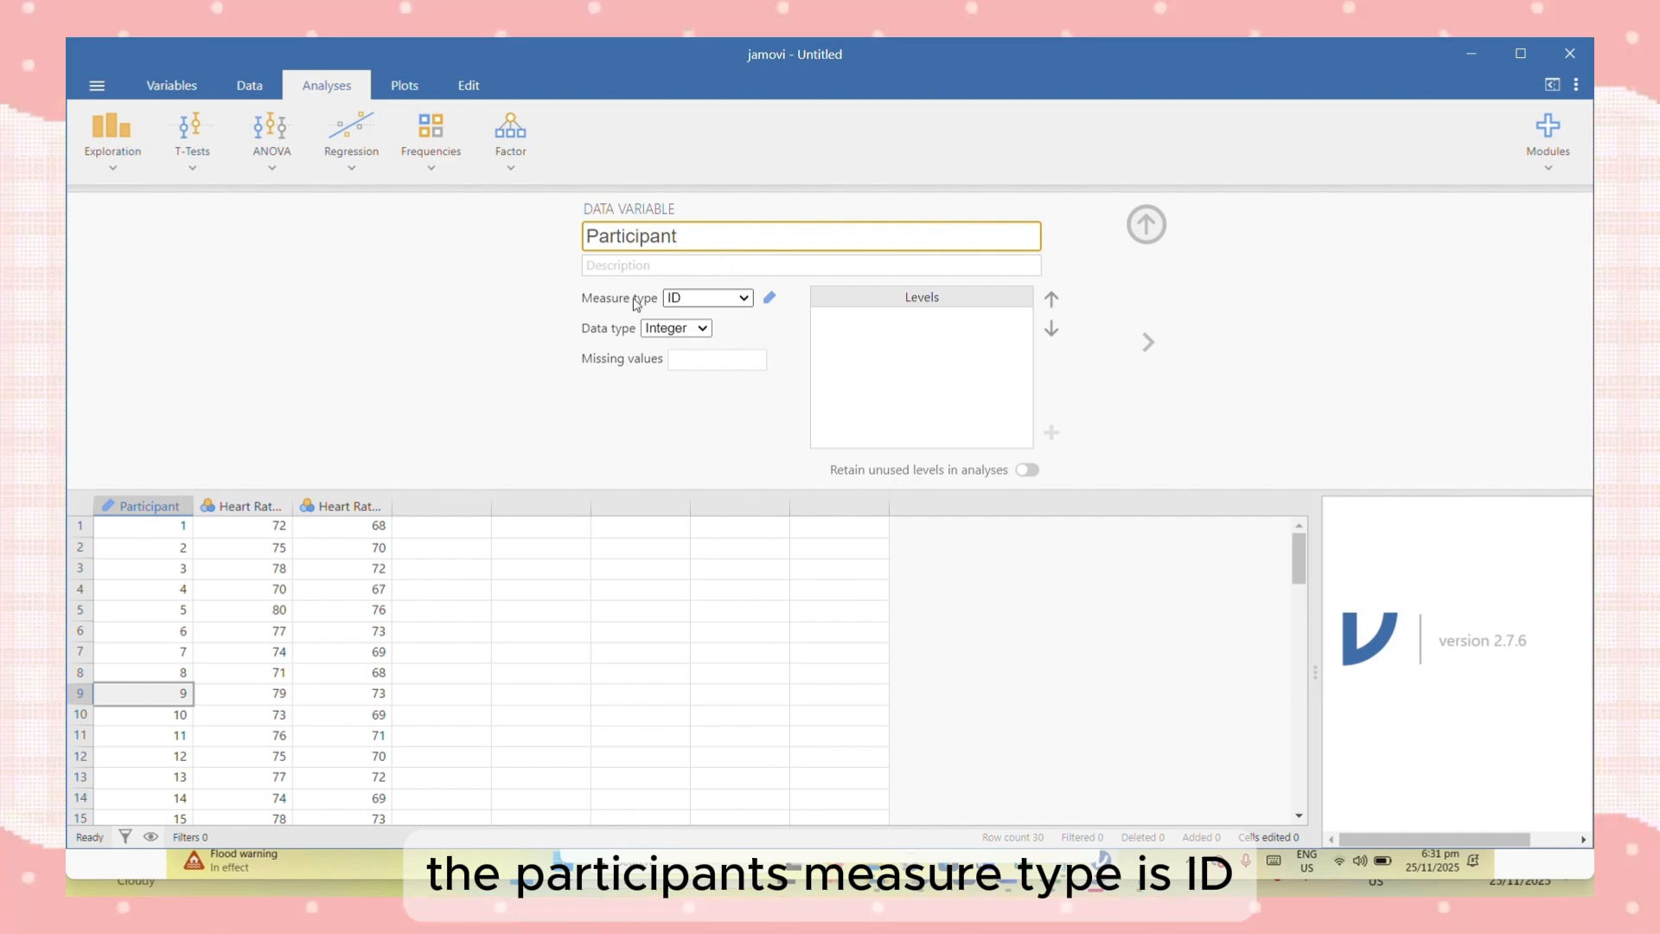
pyautogui.click(705, 294)
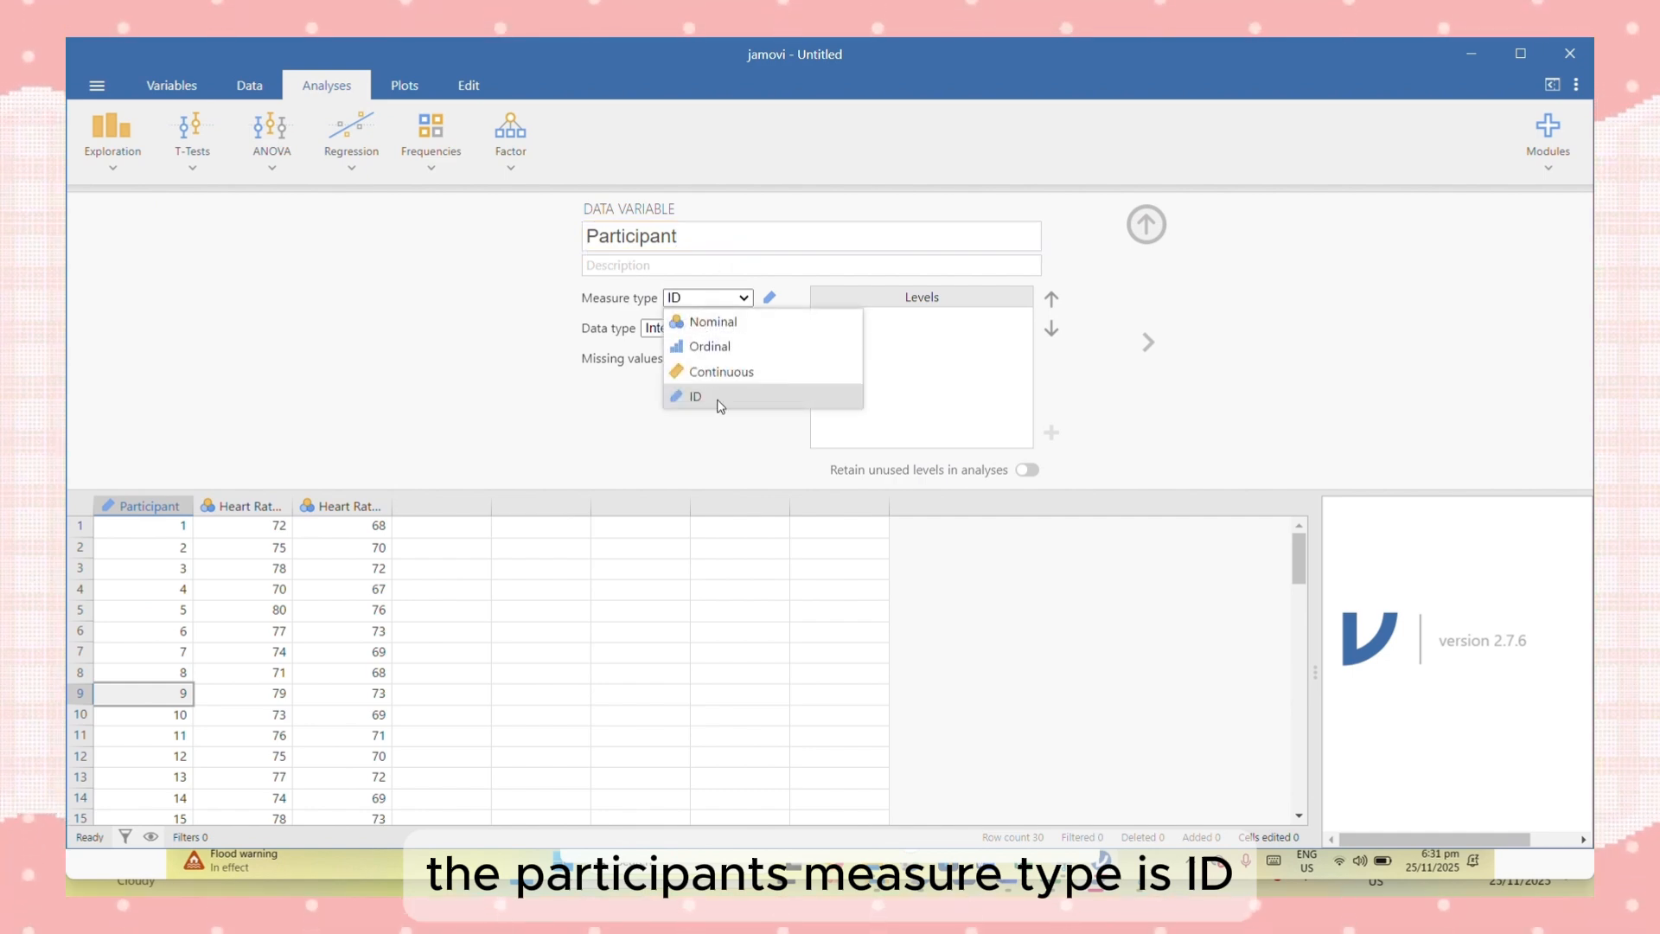
pyautogui.click(717, 398)
# - Set the measure type of the Heart Rate Before (bpm) variable to Continuous
pyautogui.click(246, 506)
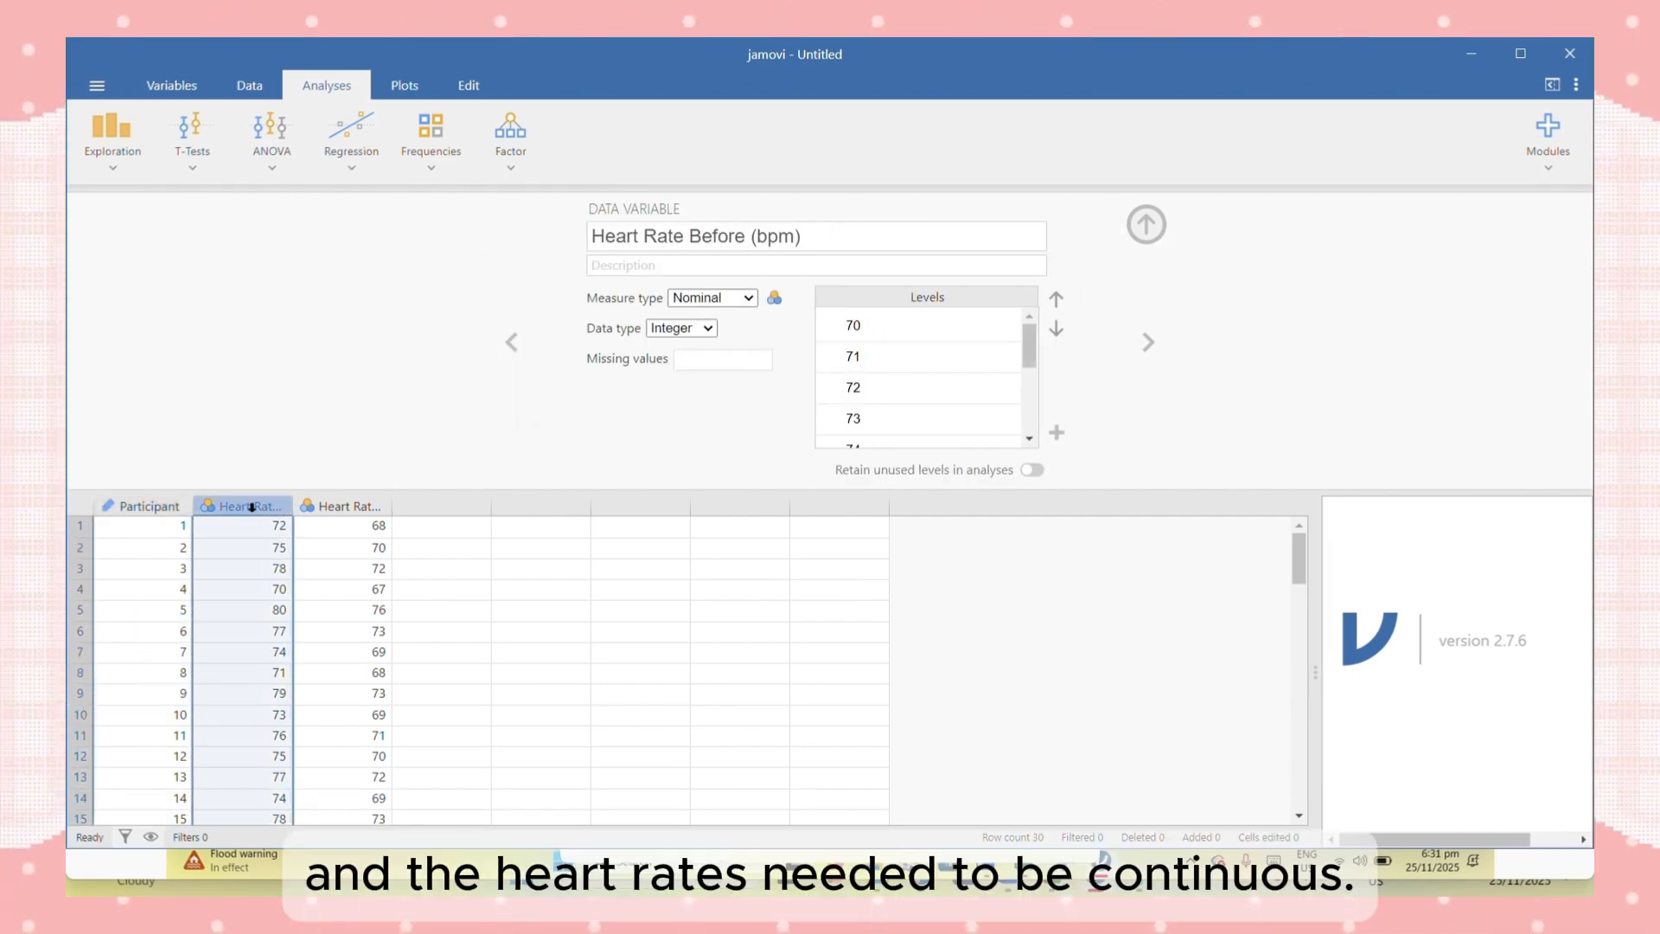
pyautogui.click(733, 298)
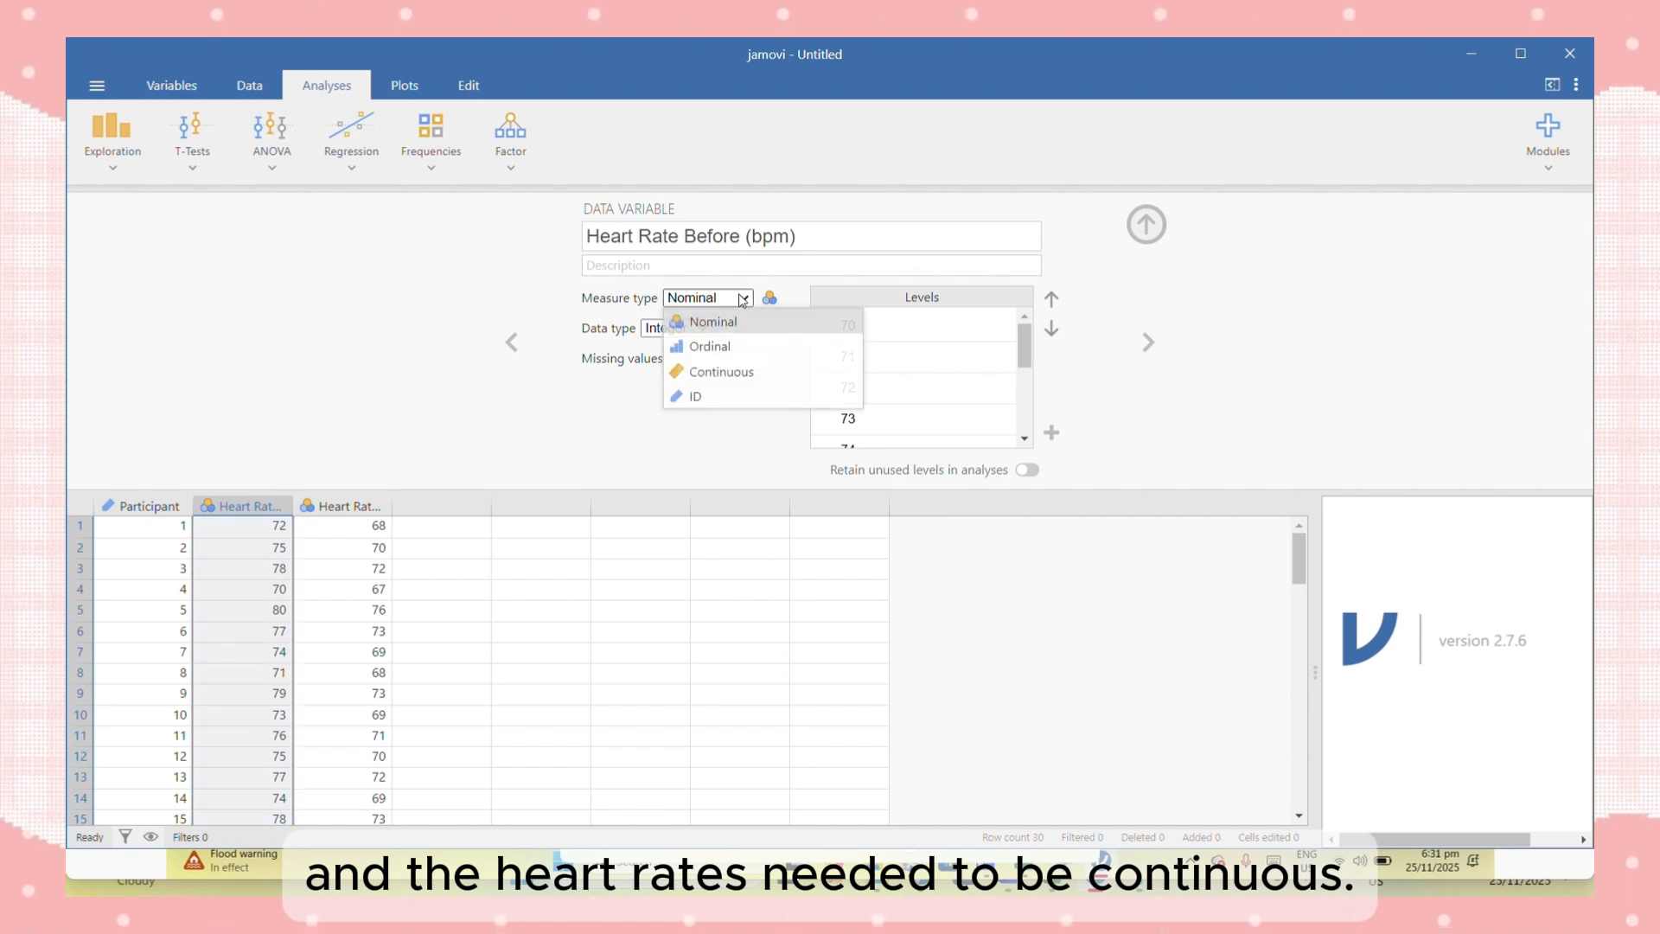
pyautogui.click(726, 370)
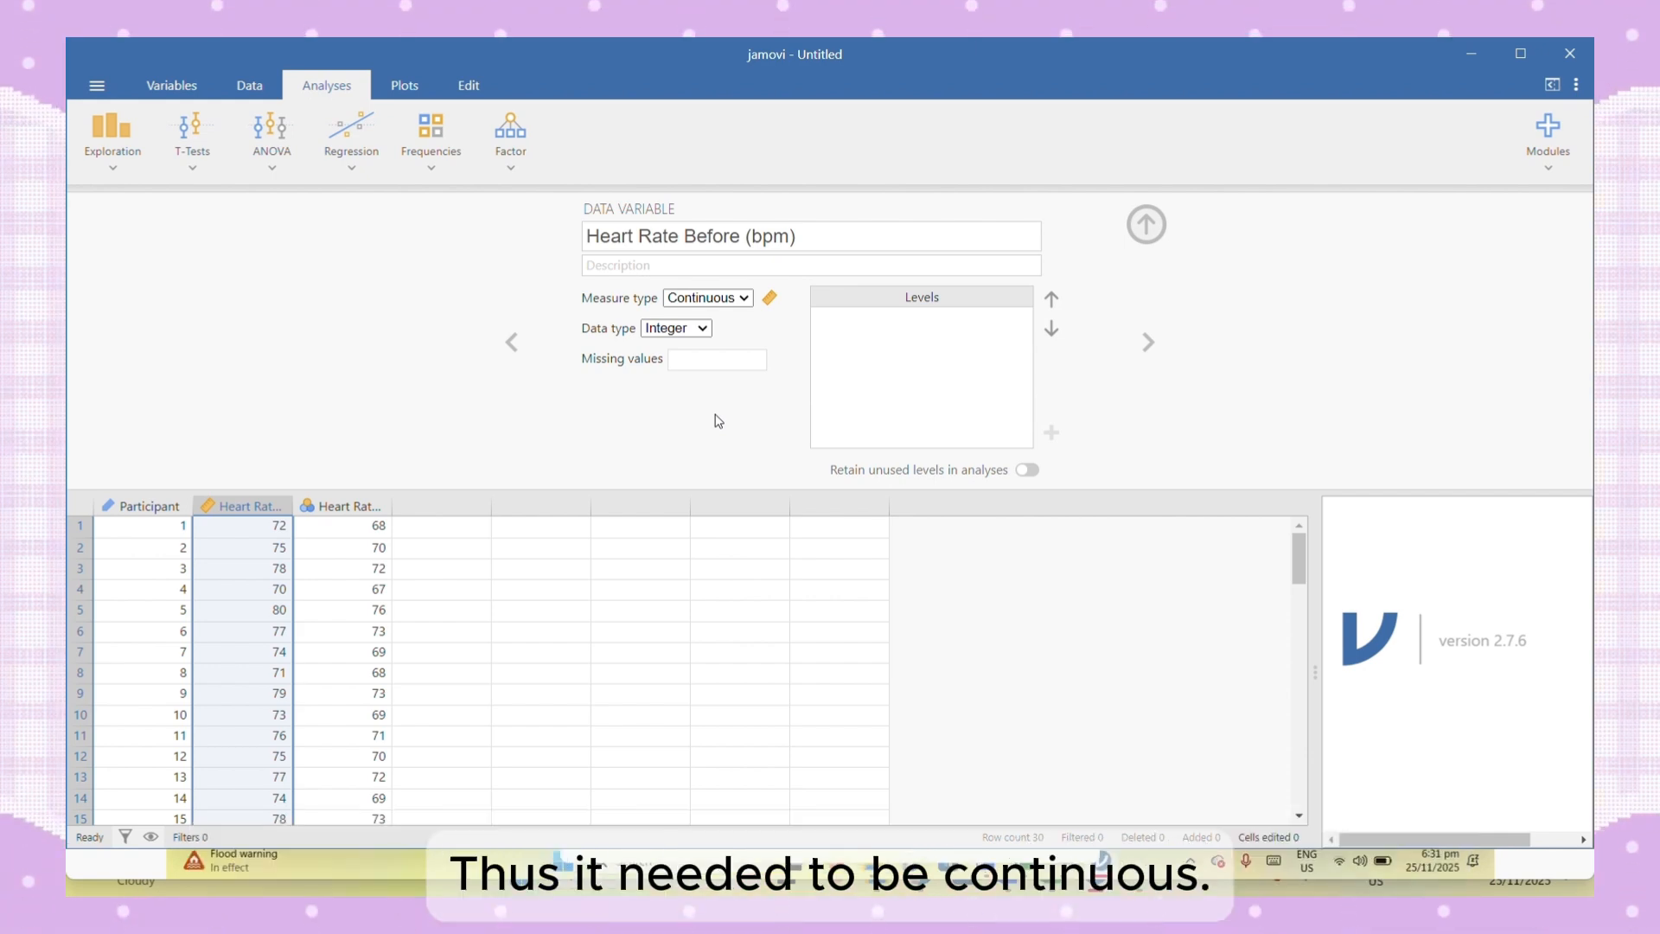
# - Set the measure type of the Heart Rate After (bpm) variable to Continuous
pyautogui.click(320, 539)
pyautogui.click(705, 297)
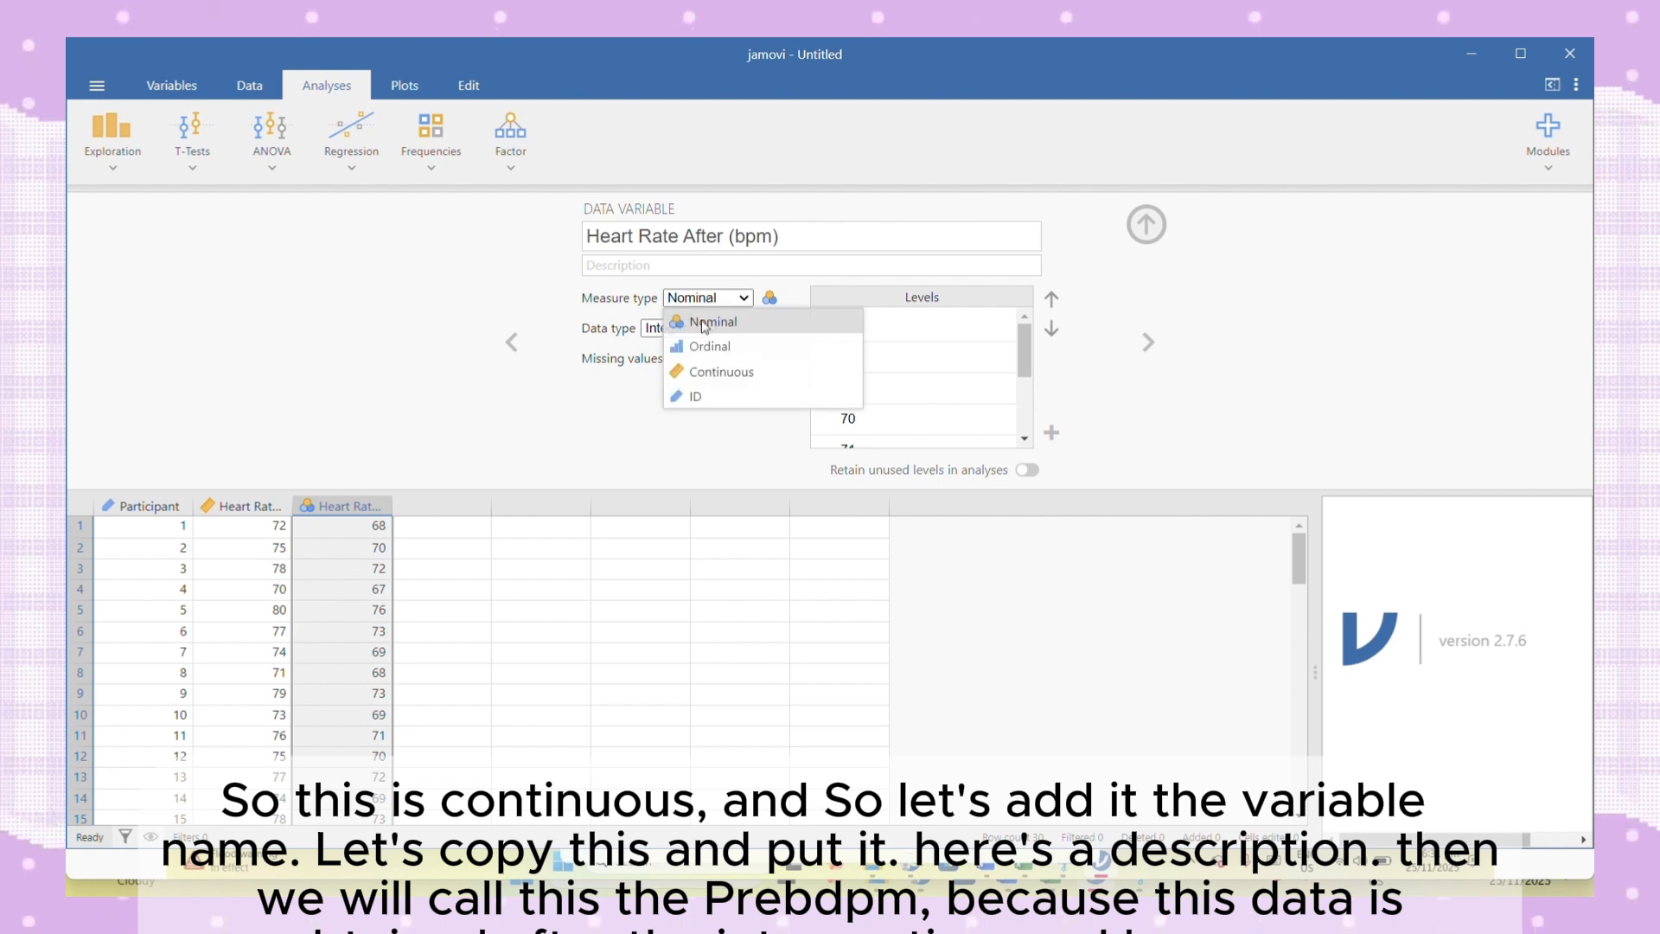
pyautogui.click(721, 372)
# - Copy the variable name "Heart Rate Before (bpm)" into that variable's description
pyautogui.click(255, 505)
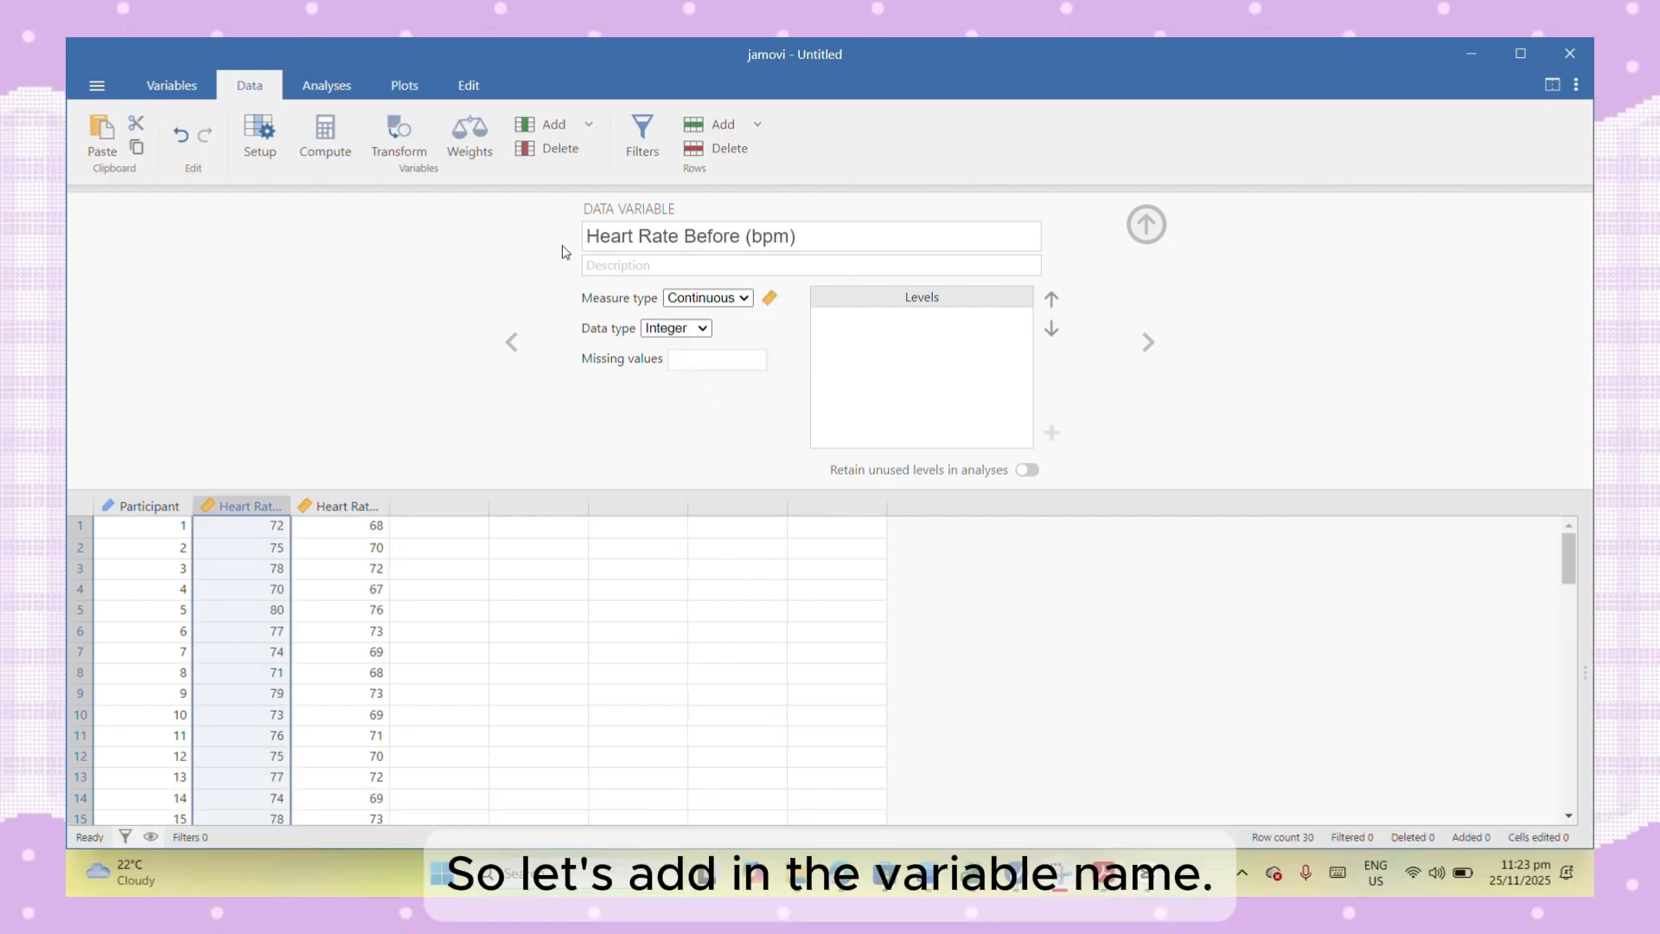
pyautogui.click(811, 245)
pyautogui.hotkey('ctrl', 'c')
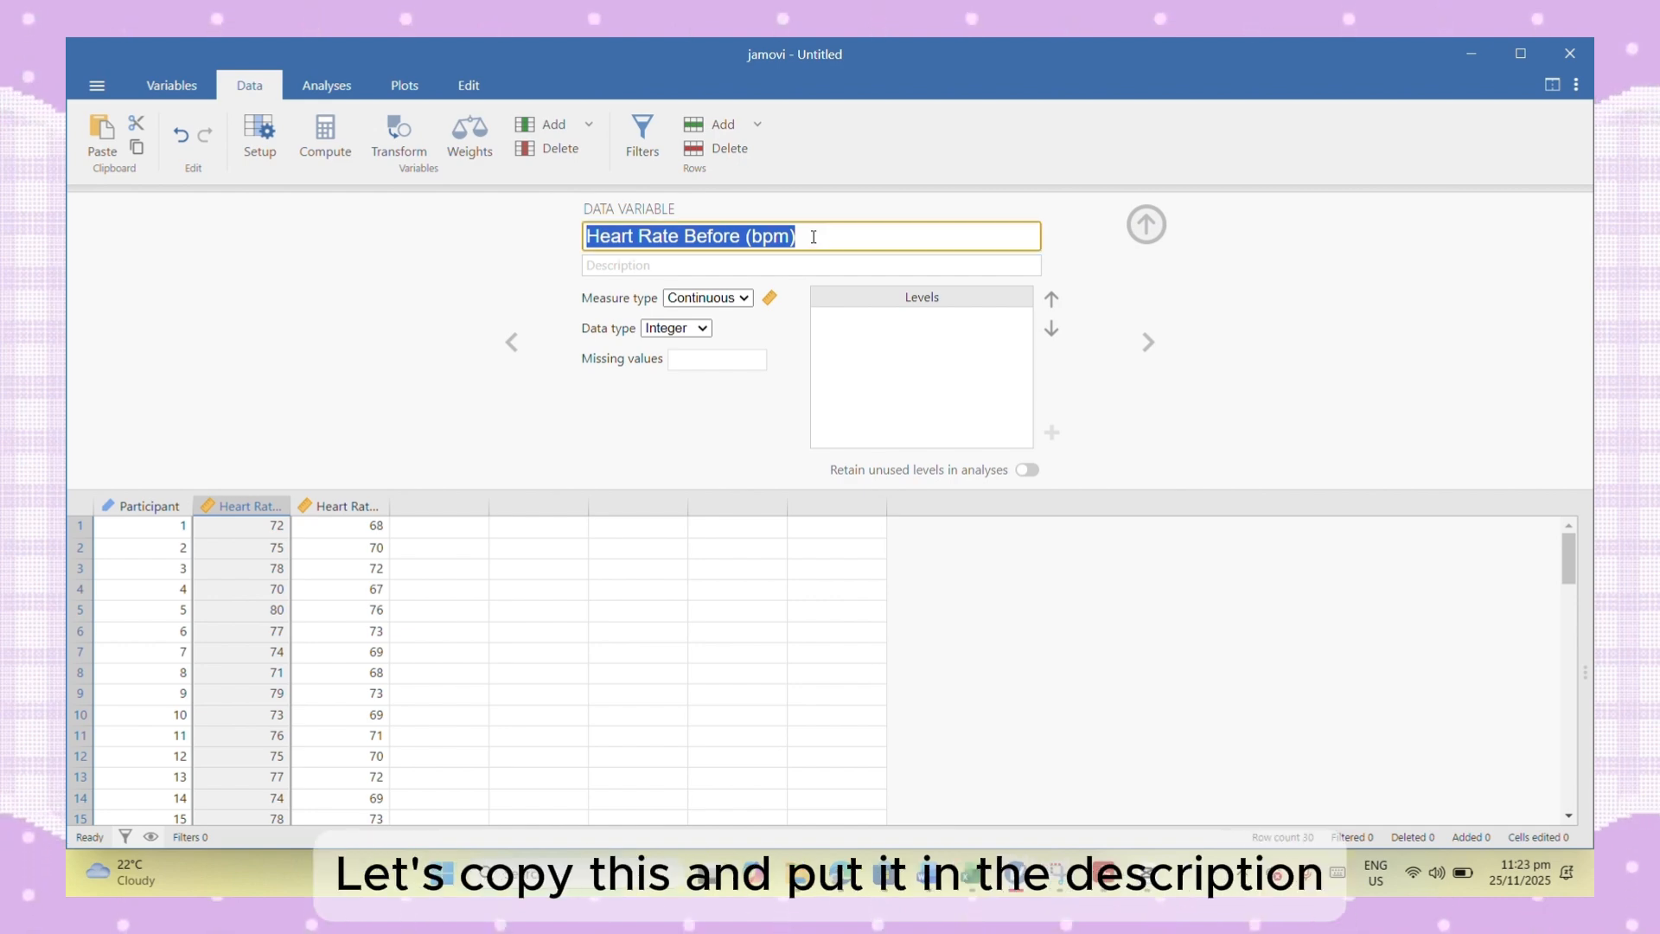
pyautogui.click(714, 261)
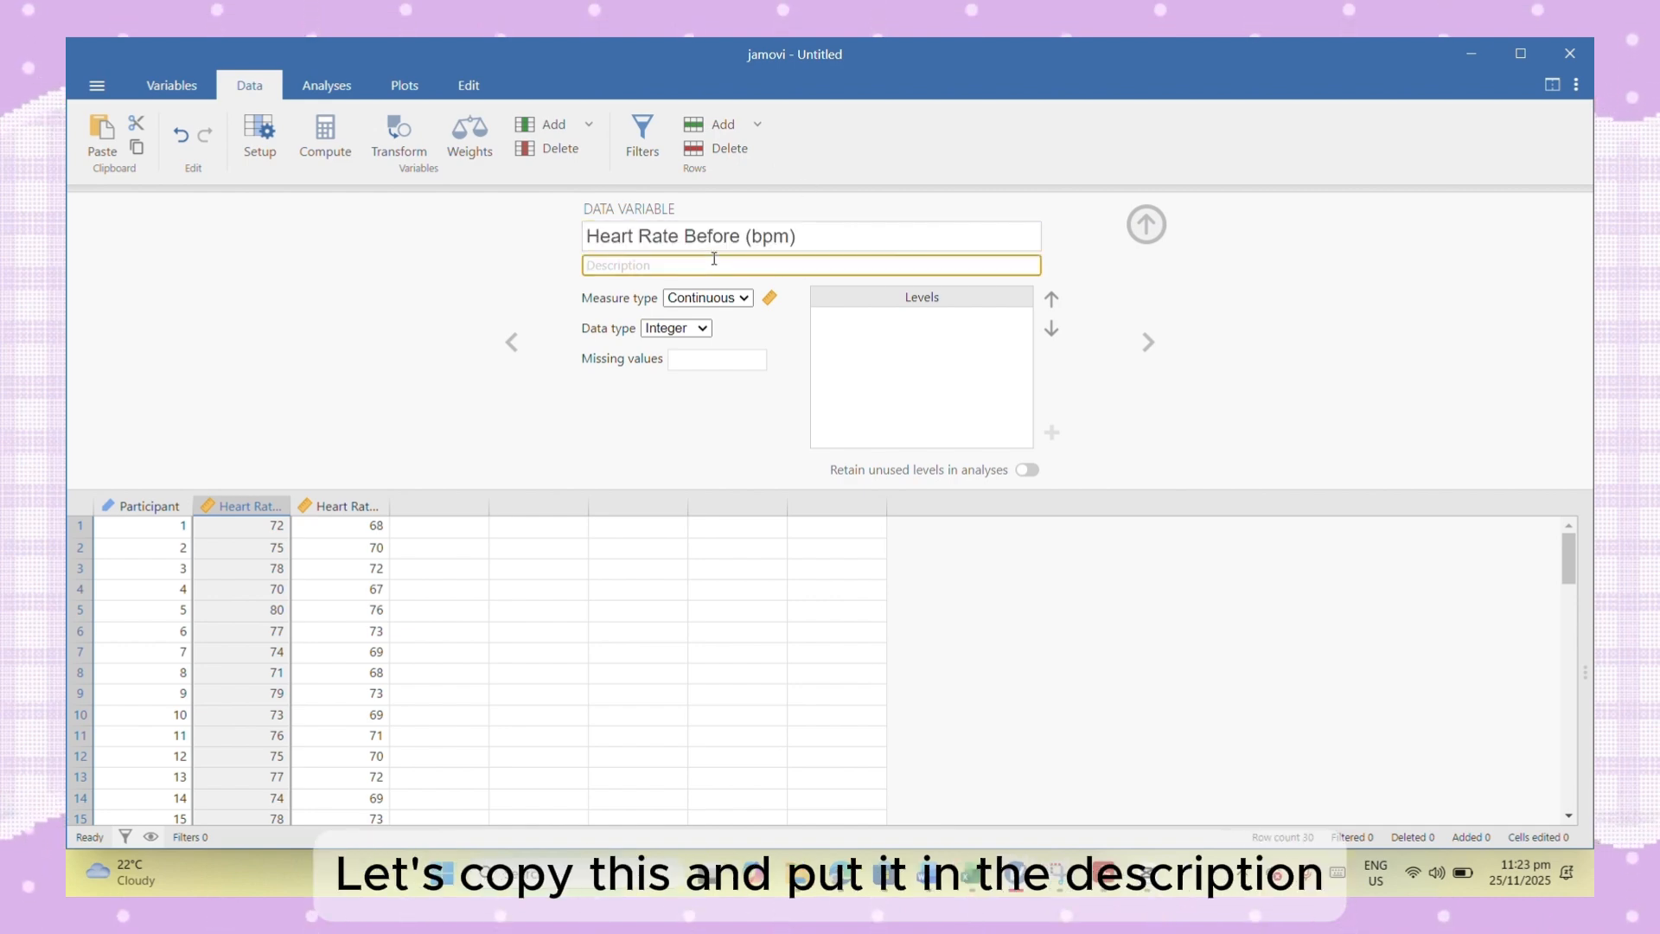
pyautogui.hotkey('ctrl', 'v')
# - Rename the Heart Rate Before (bpm) variable to PREbpm
pyautogui.click(815, 233)
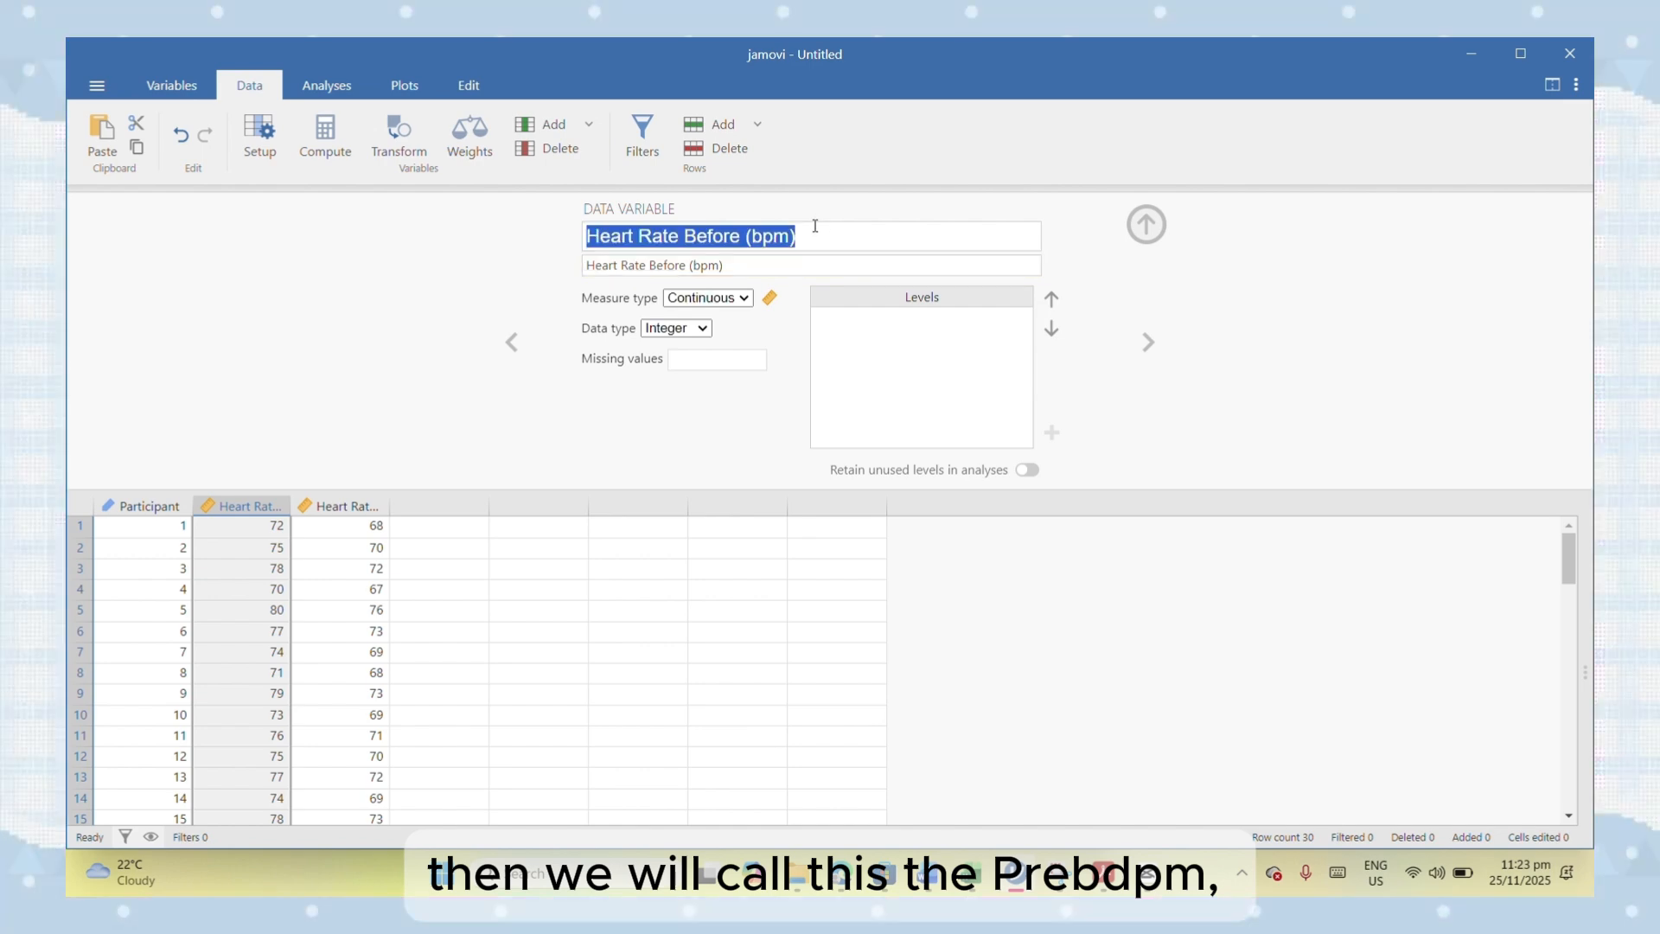
pyautogui.click(812, 236)
pyautogui.press('BackSpace')
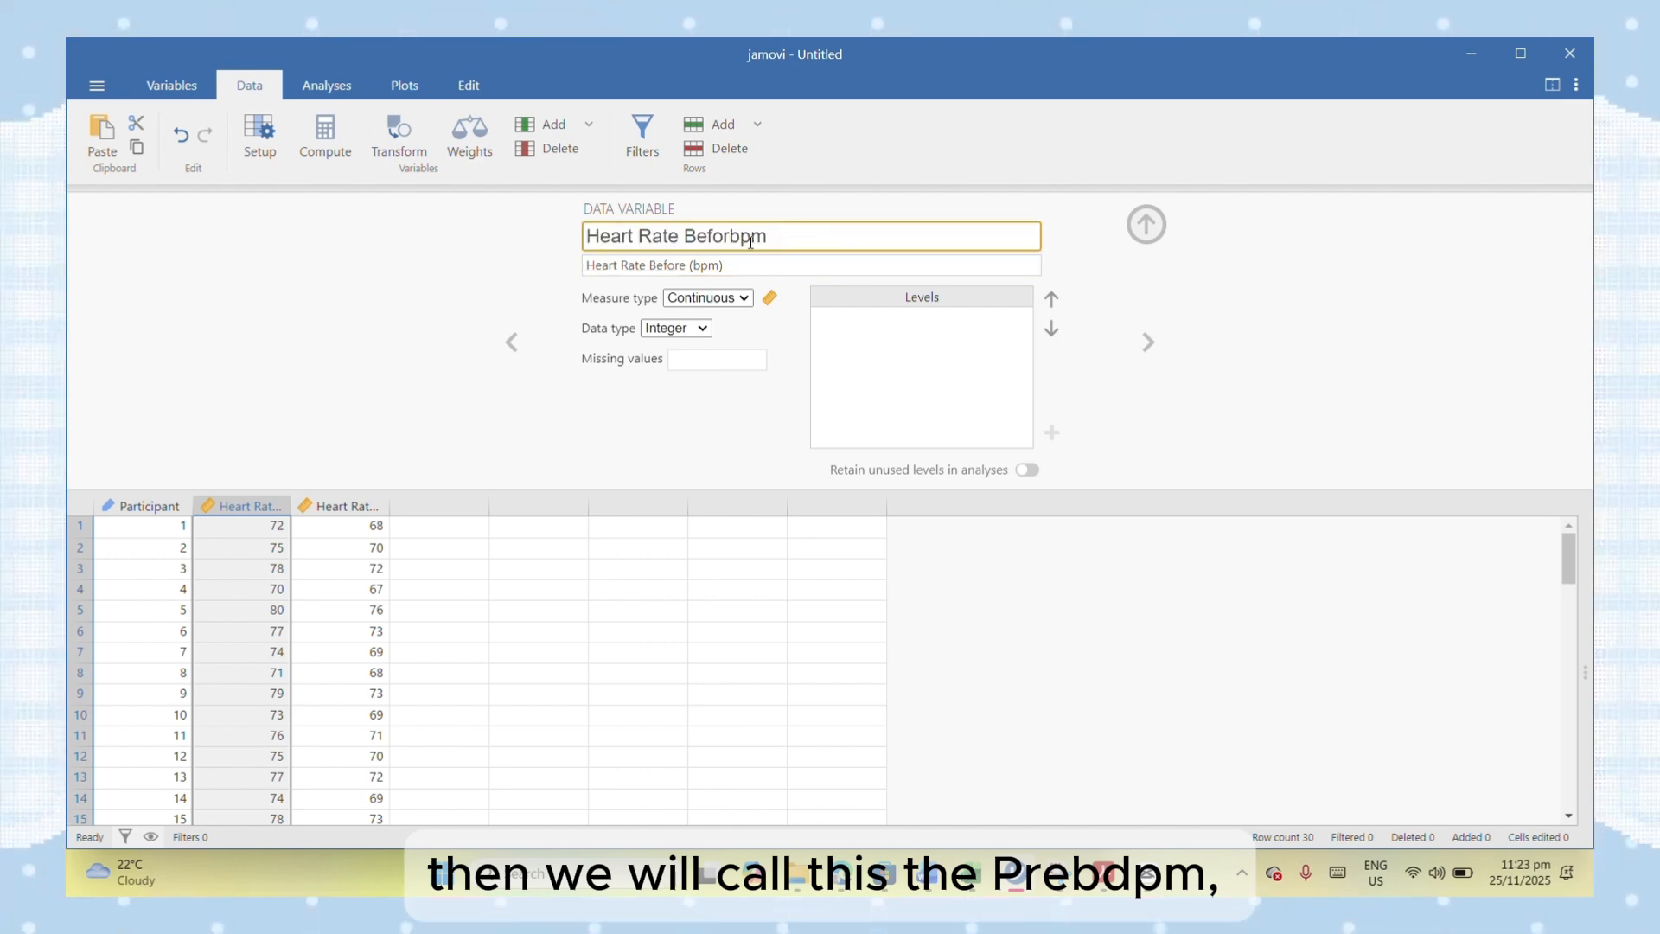
pyautogui.press('BackSpace')
pyautogui.press('BackSpace')
pyautogui.press('BackSpace')
pyautogui.press('BackSpace')
pyautogui.press('BackSpace')
pyautogui.press('BackSpace')
pyautogui.press('BackSpace')
pyautogui.press('BackSpace')
pyautogui.press('BackSpace')
pyautogui.press('BackSpace')
pyautogui.press('BackSpace')
pyautogui.press('BackSpace')
pyautogui.press('BackSpace')
pyautogui.press('BackSpace')
pyautogui.press('BackSpace')
pyautogui.press('BackSpace')
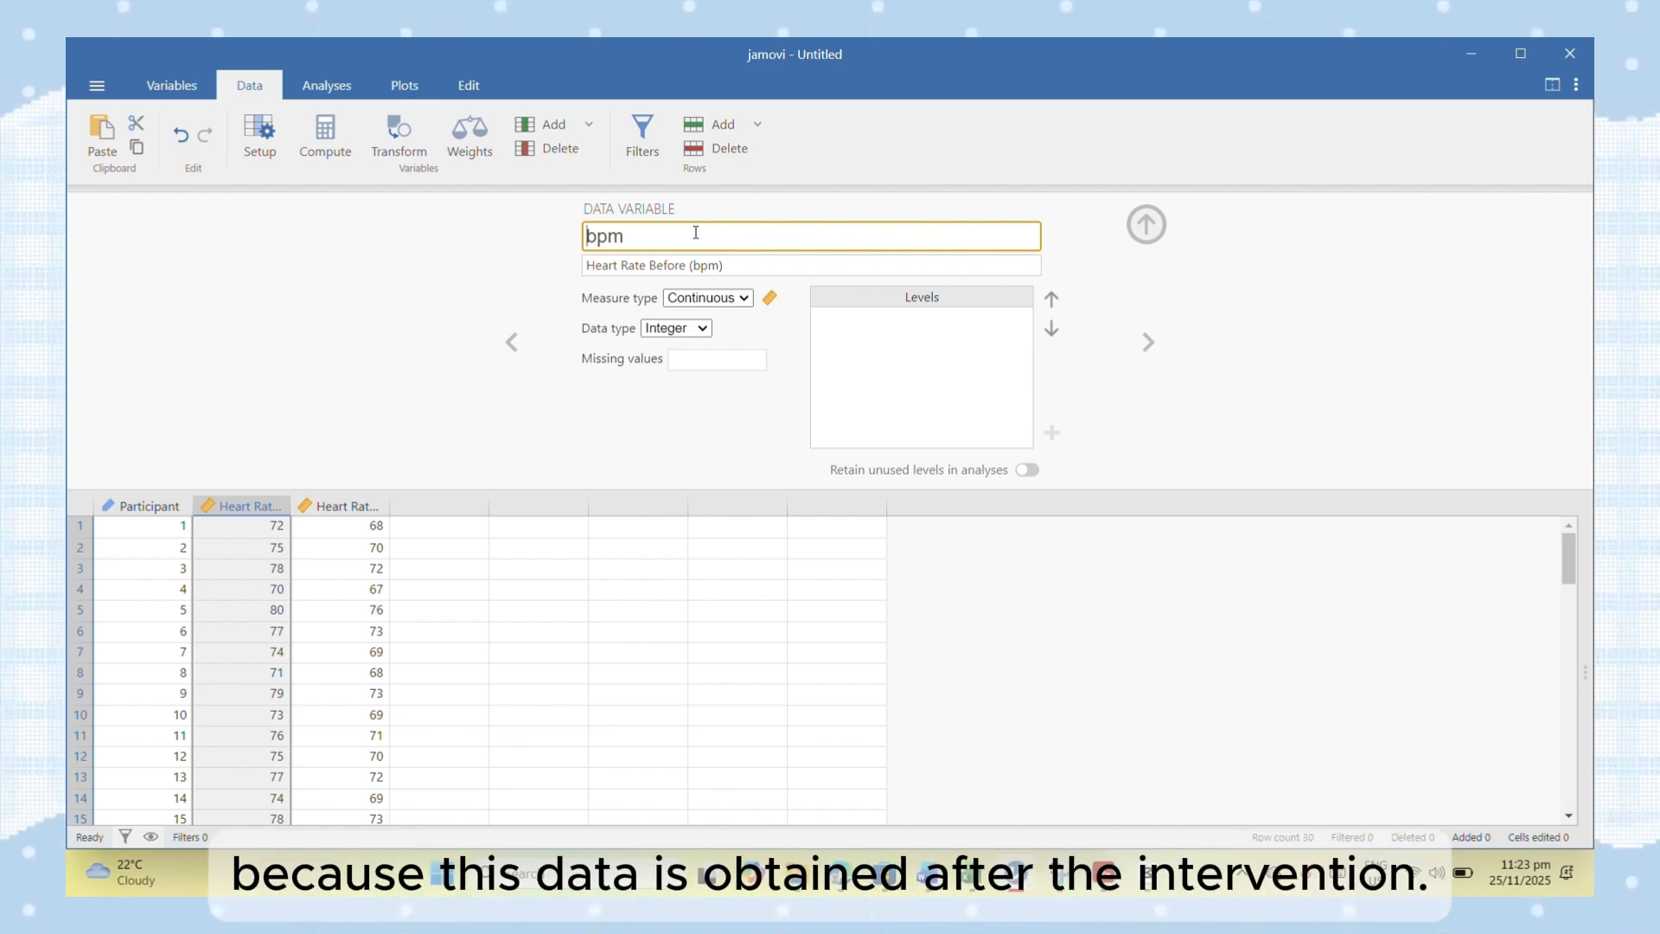
pyautogui.press('capslock')
pyautogui.write('P')
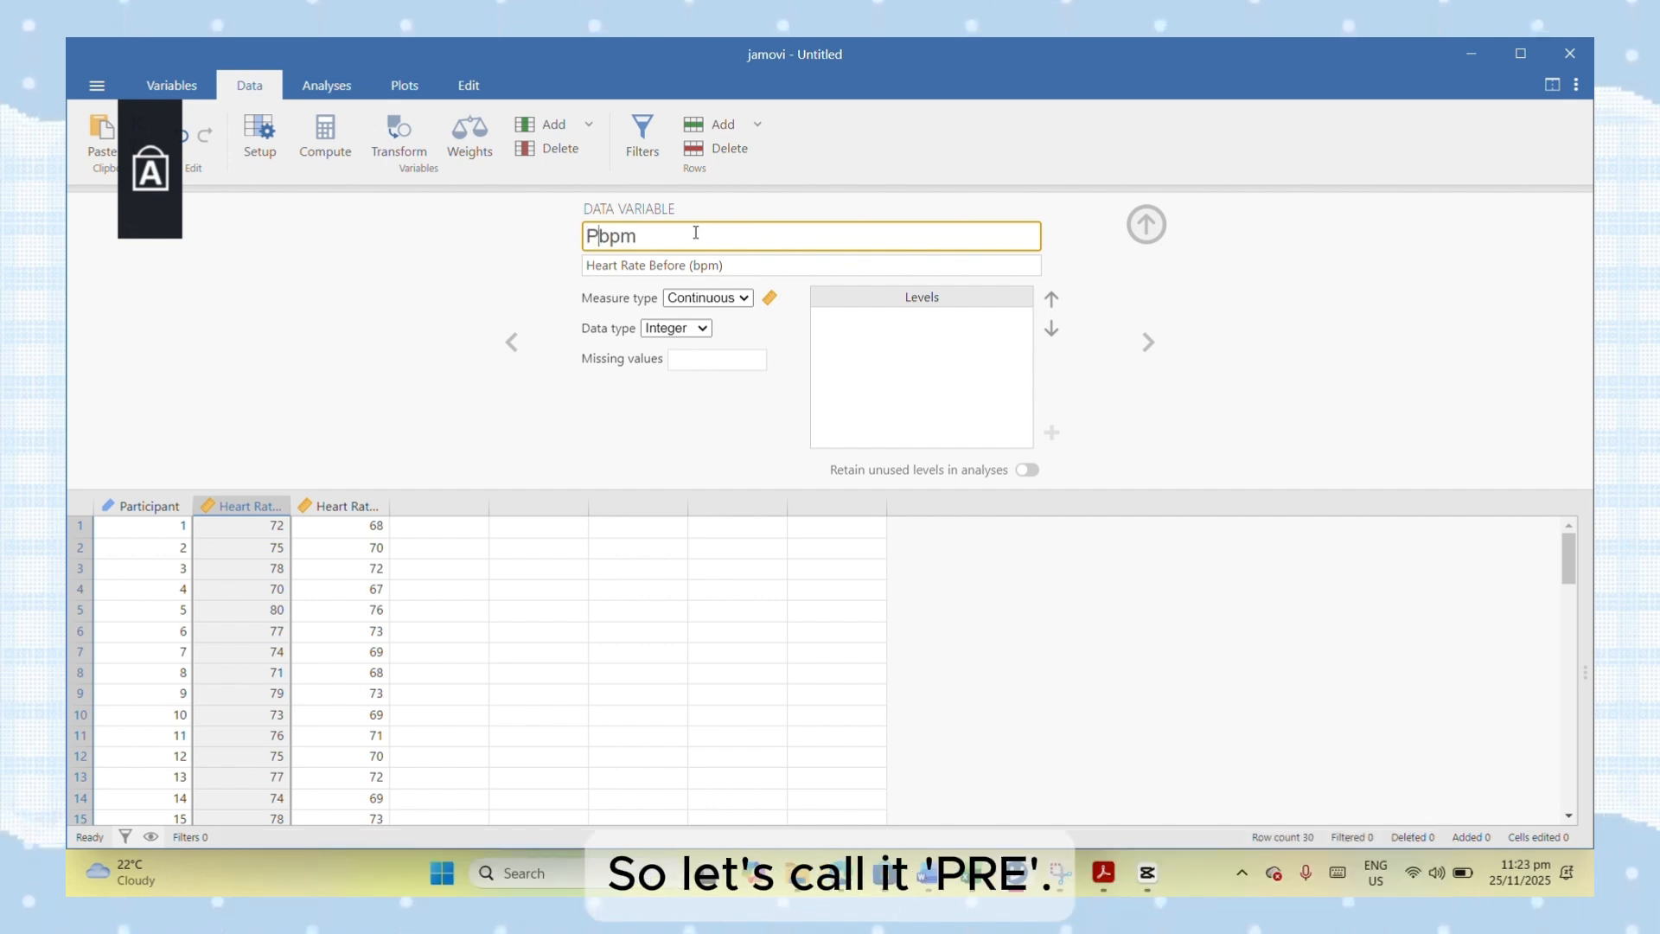
pyautogui.write('R')
pyautogui.write('E')
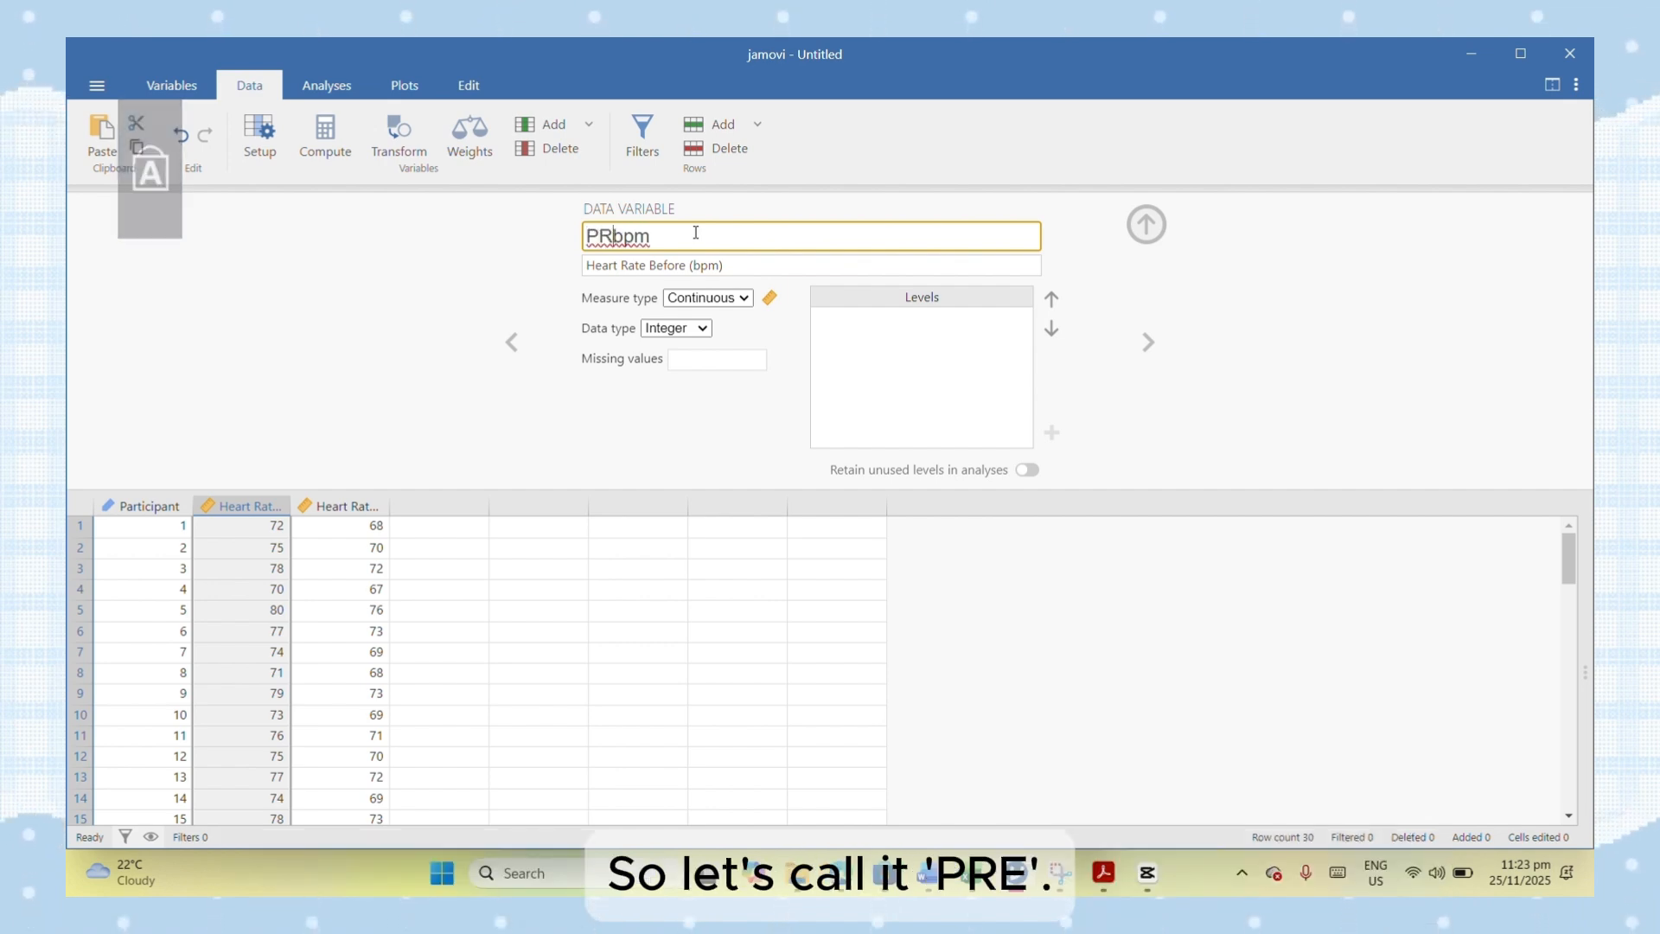
# - Copy the variable name "Heart Rate After (bpm)" into that variable's description
pyautogui.click(326, 516)
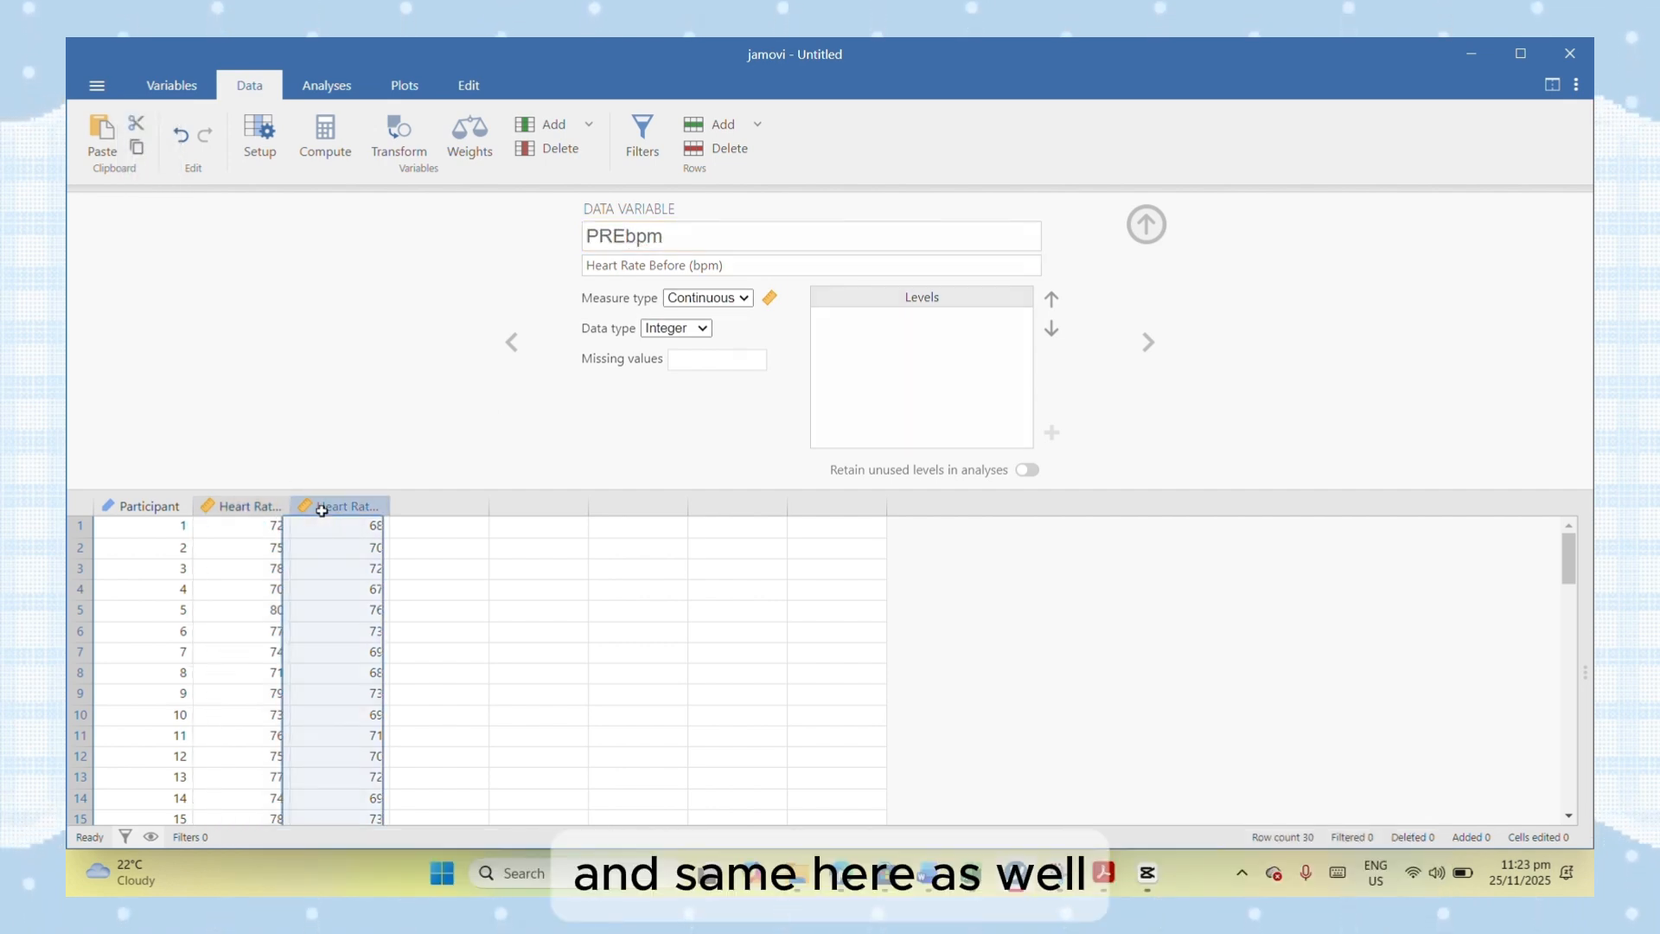
pyautogui.click(798, 237)
pyautogui.hotkey('ctrl', 'c')
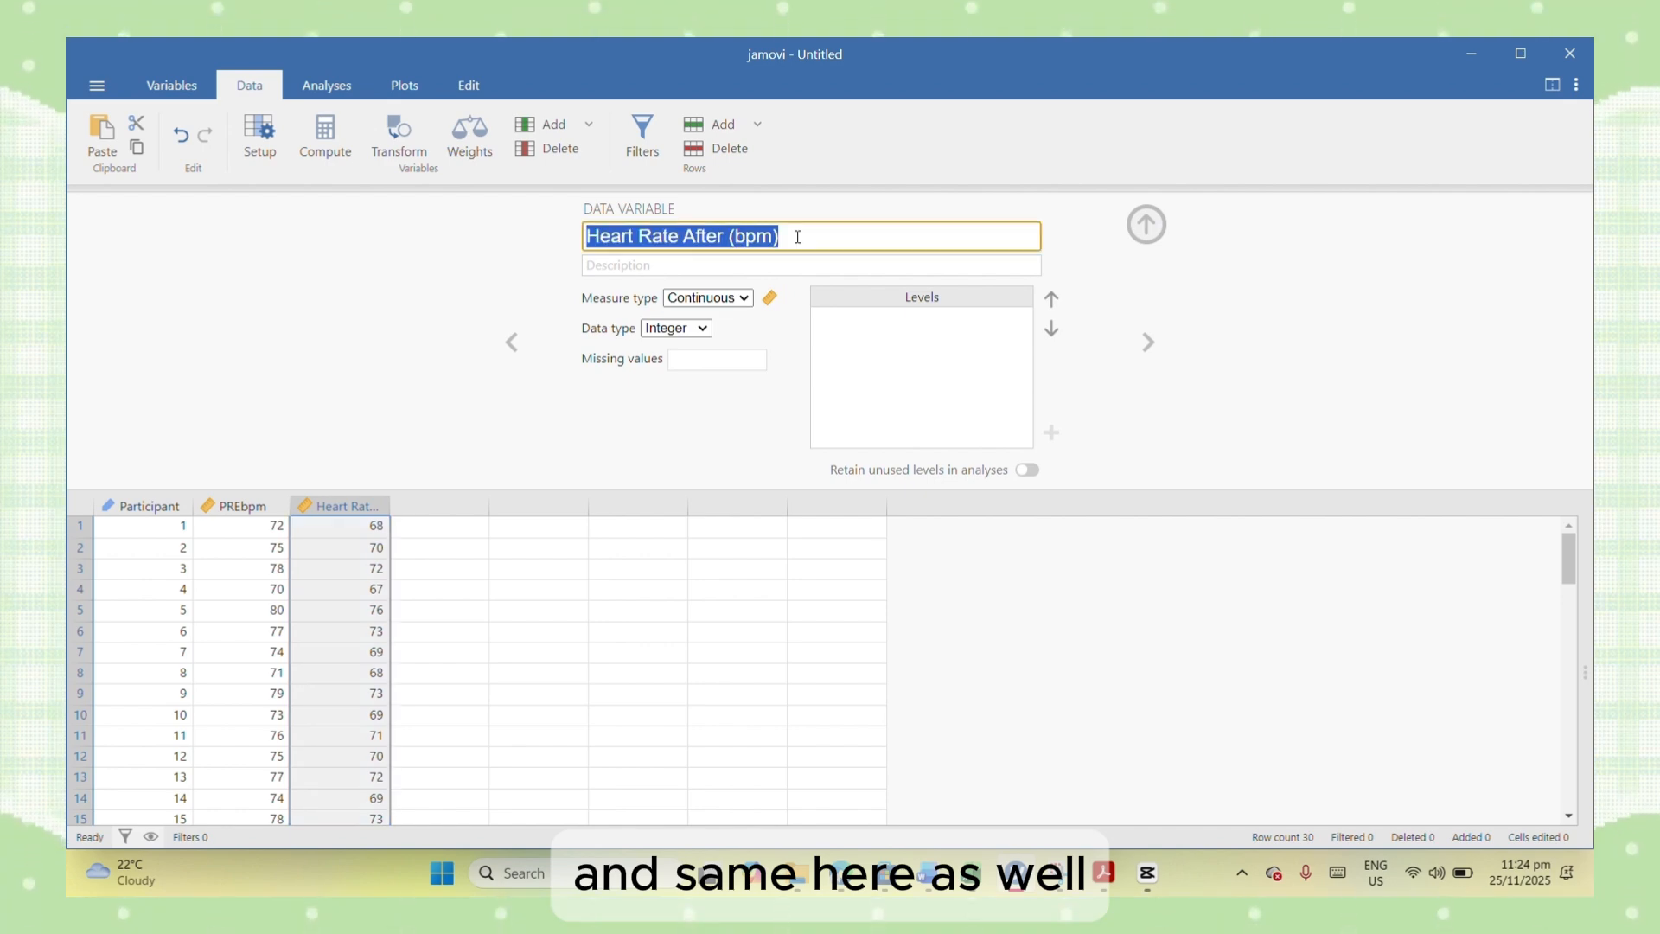
pyautogui.press('BackSpace')
pyautogui.click(669, 270)
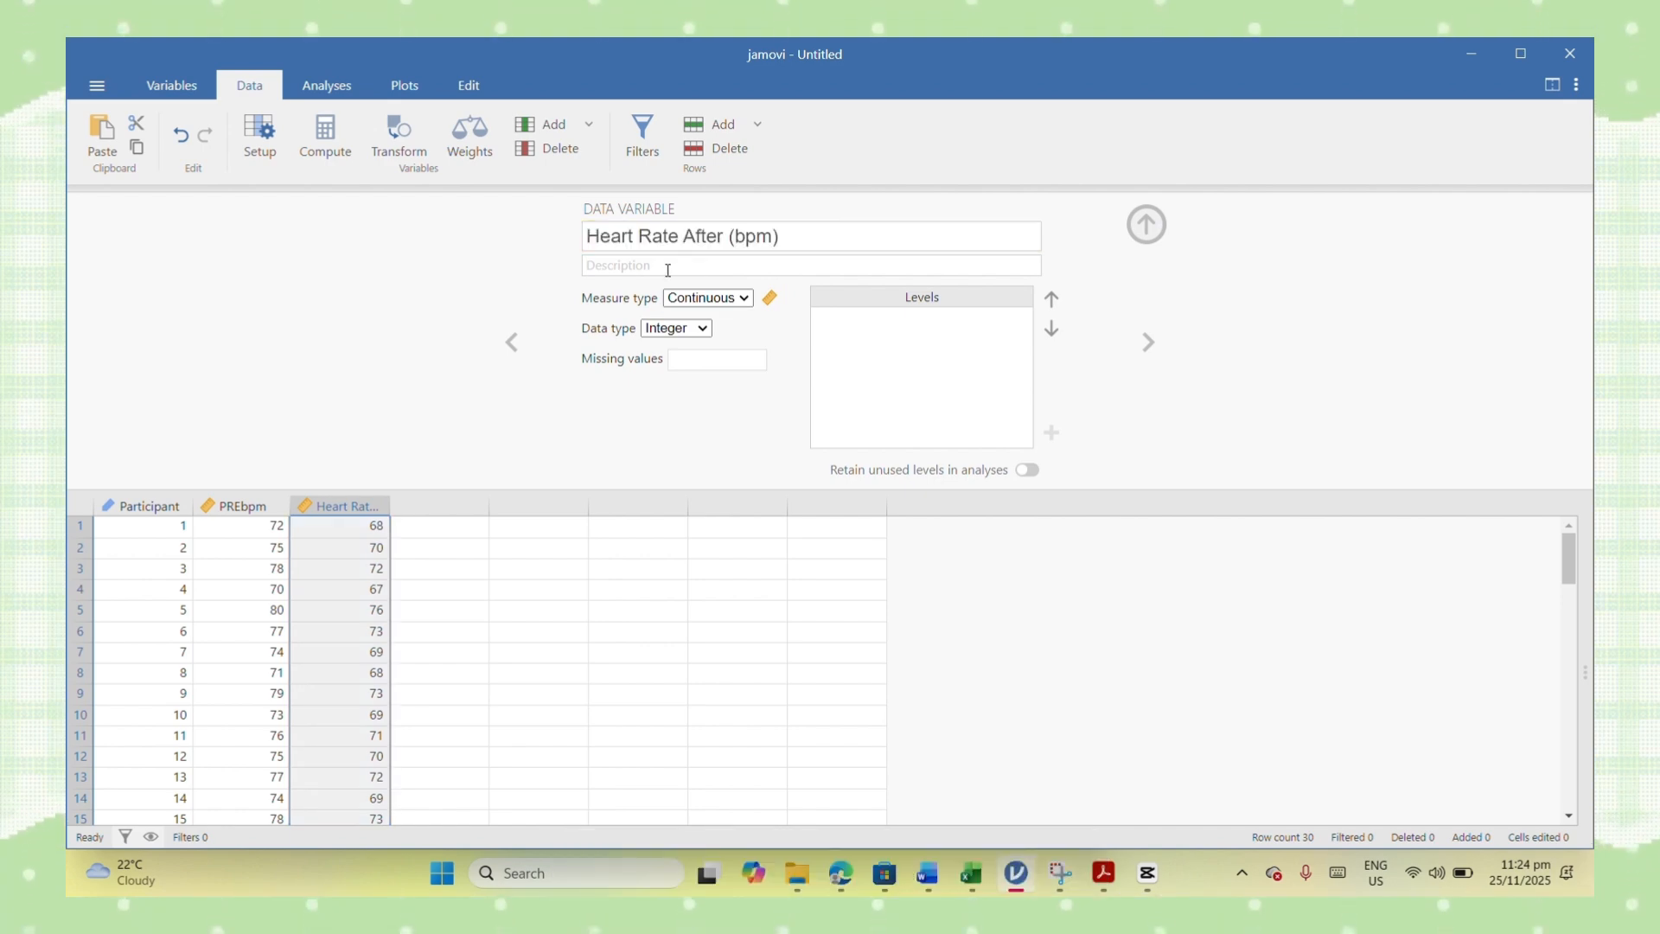
pyautogui.hotkey('ctrl', 'v')
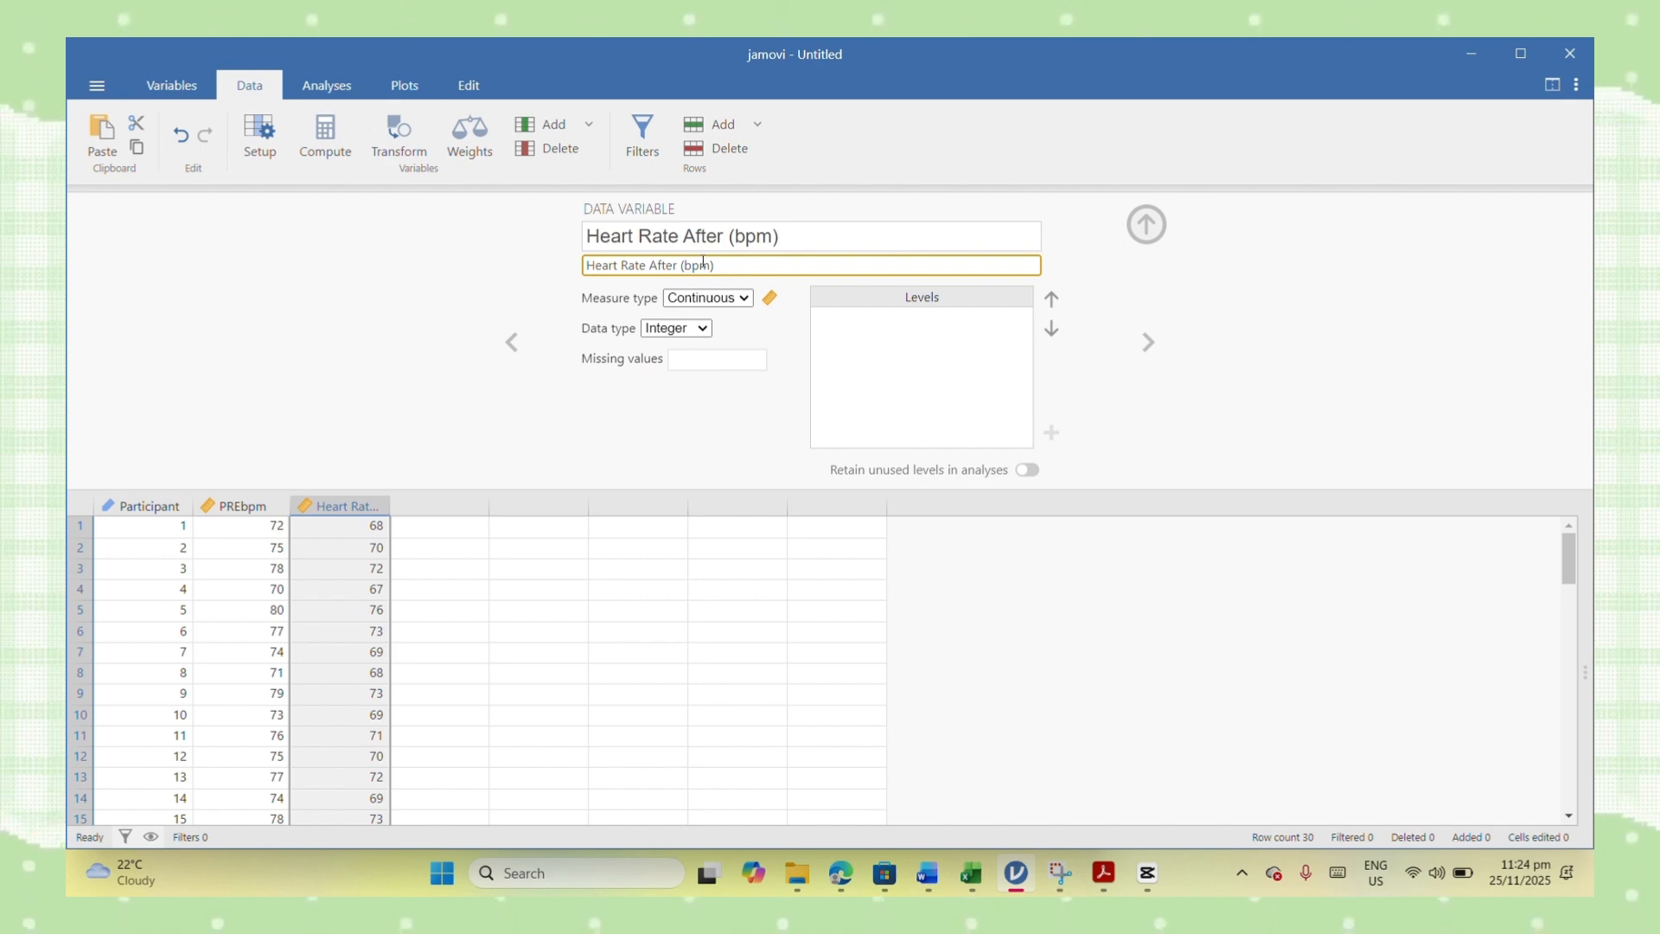
# - Rename the Heart Rate After (bpm) variable to POSTbpm
pyautogui.click(733, 235)
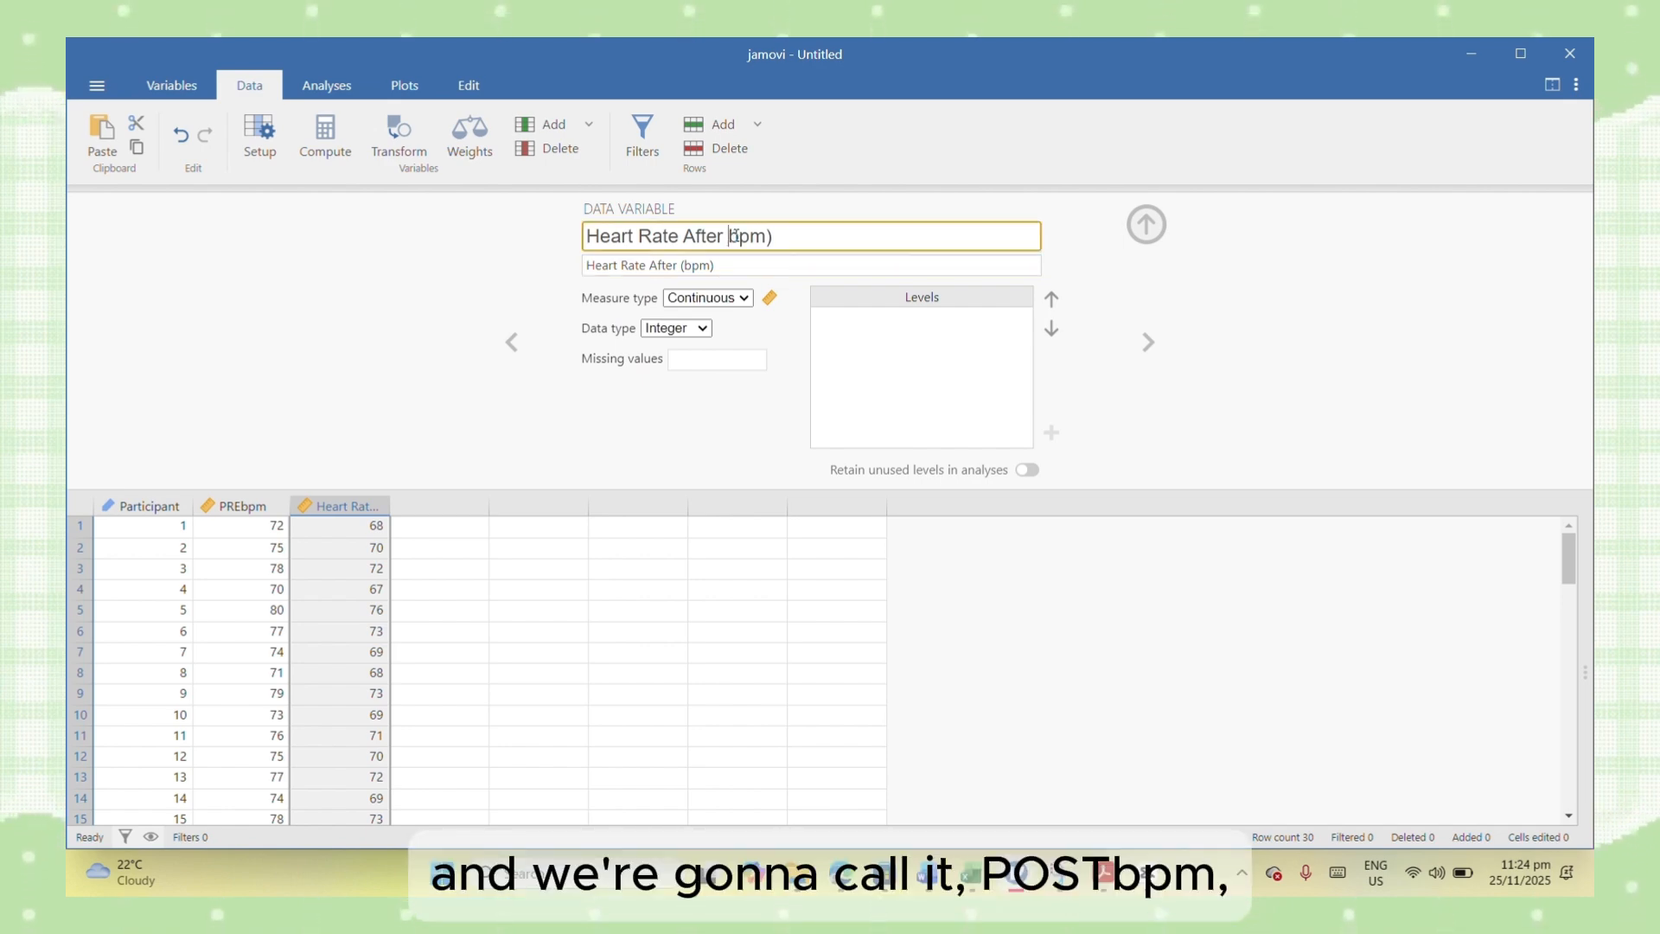
pyautogui.press('BackSpace')
pyautogui.press('BackSpace')
pyautogui.press('BackSpace')
pyautogui.press('BackSpace')
pyautogui.press('BackSpace')
pyautogui.press('BackSpace')
pyautogui.press('BackSpace')
pyautogui.press('BackSpace')
pyautogui.press('BackSpace')
pyautogui.press('BackSpace')
pyautogui.press('BackSpace')
pyautogui.press('BackSpace')
pyautogui.press('BackSpace')
pyautogui.press('BackSpace')
pyautogui.press('BackSpace')
pyautogui.press('BackSpace')
pyautogui.press('BackSpace')
pyautogui.press('BackSpace')
pyautogui.write('P')
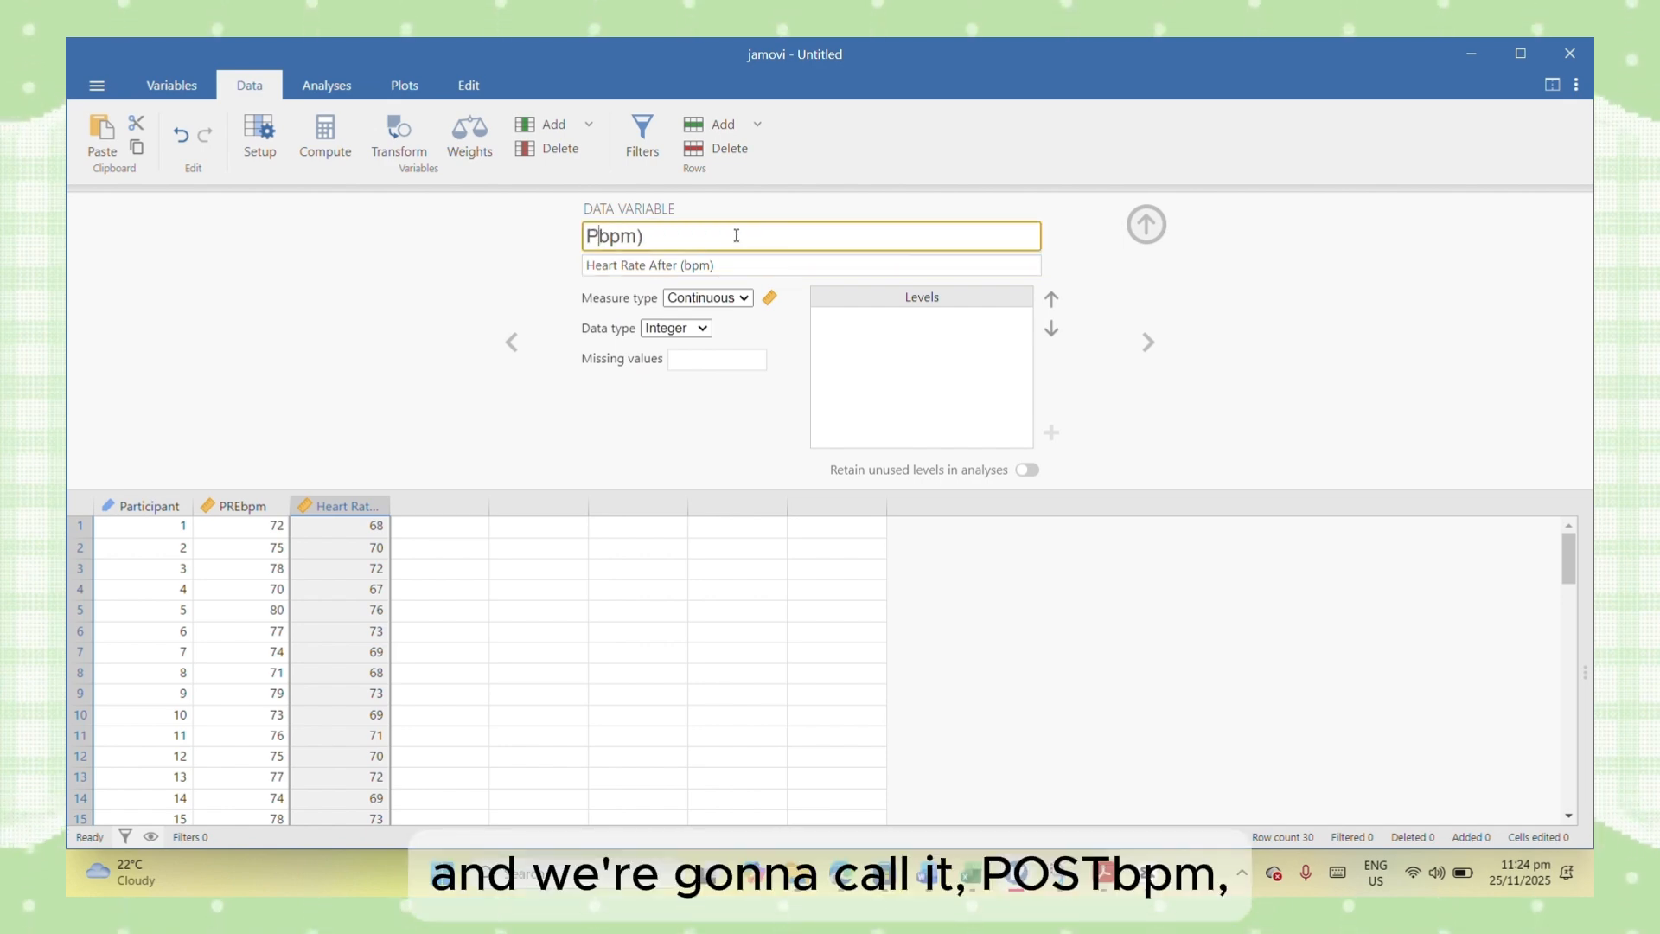
pyautogui.write('OST')
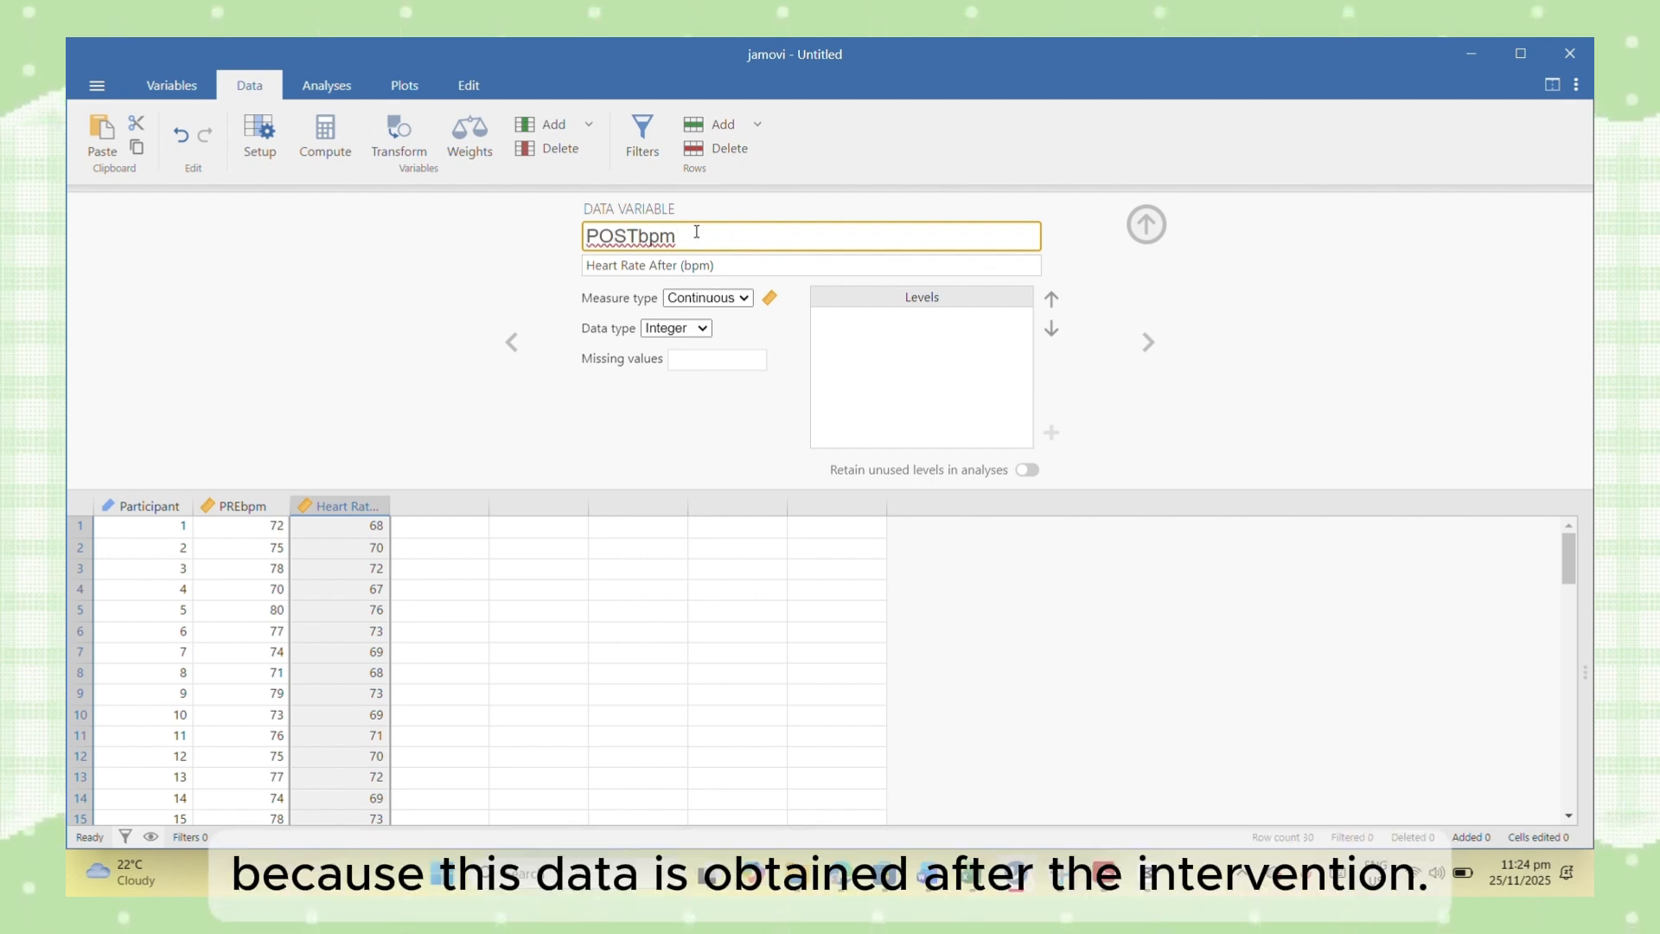
pyautogui.click(697, 232)
pyautogui.press('BackSpace')
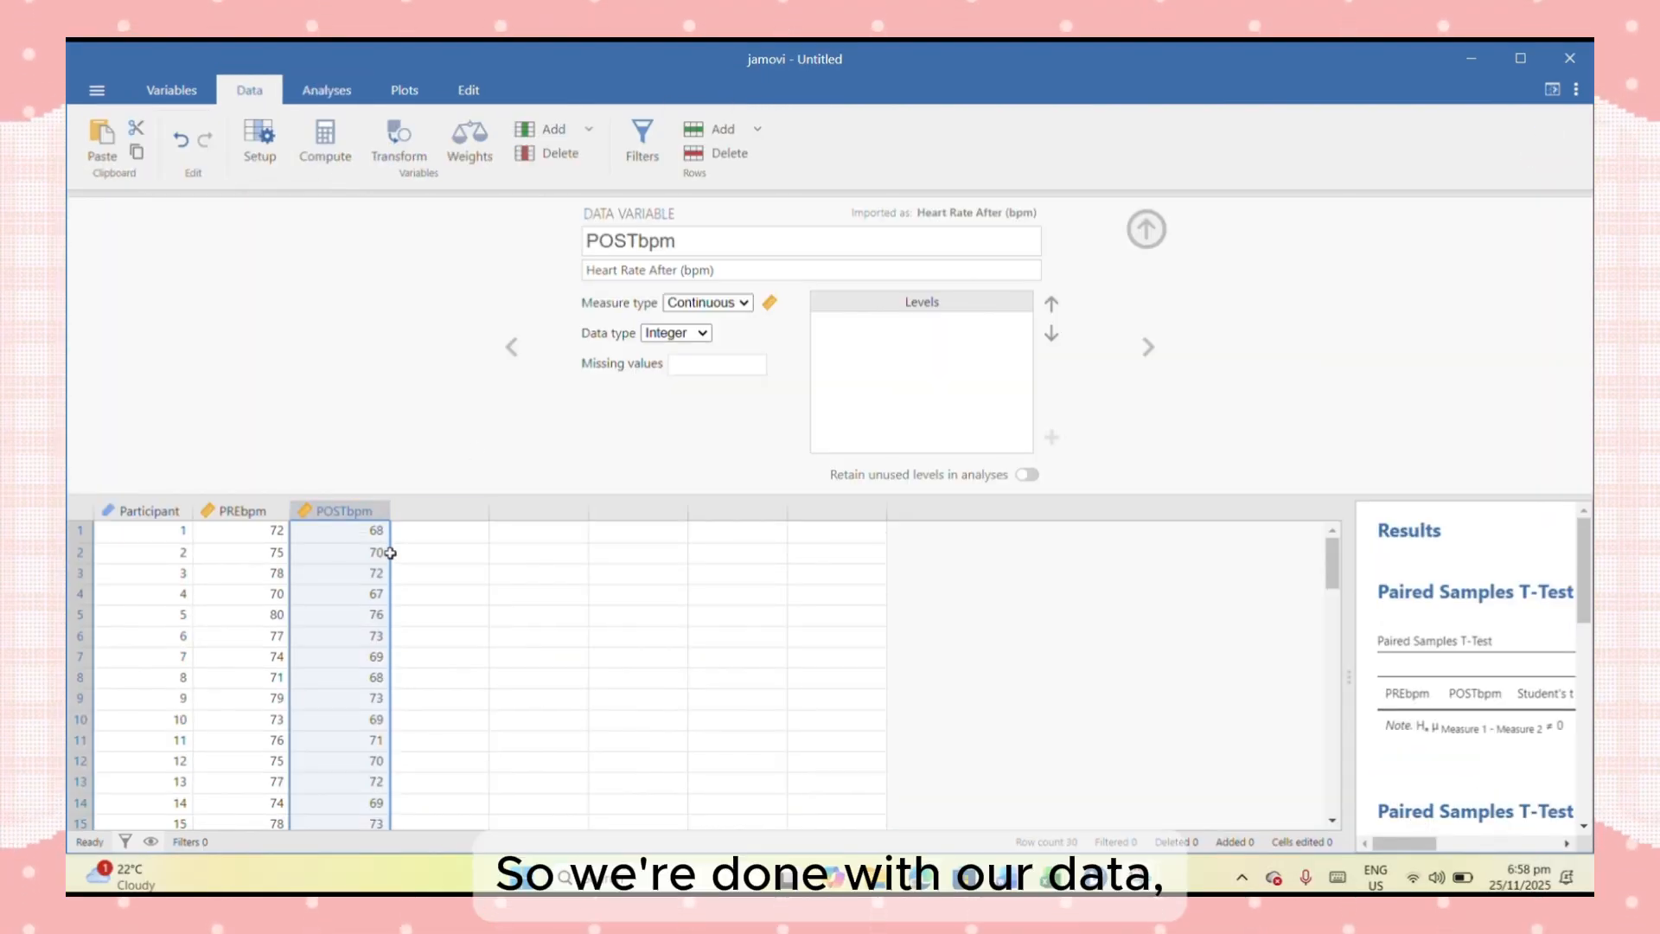
# - Create a paired samples t-test pairing PREbpm with POSTbpm, and widen the results area to show the full table
pyautogui.click(326, 90)
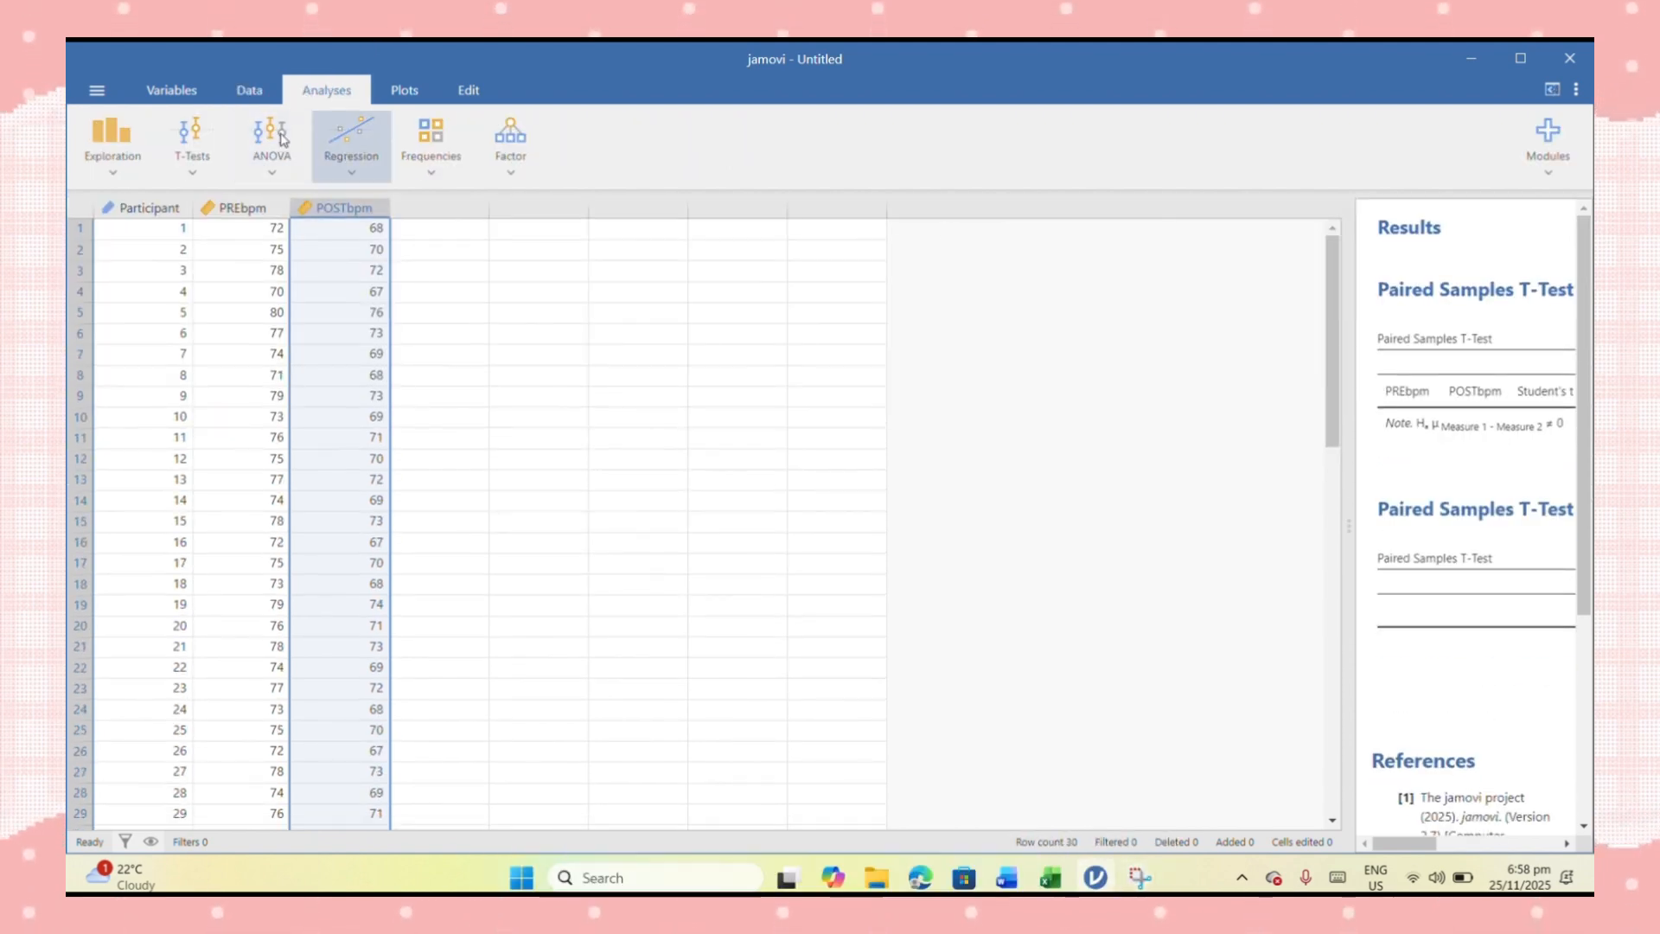
pyautogui.click(192, 152)
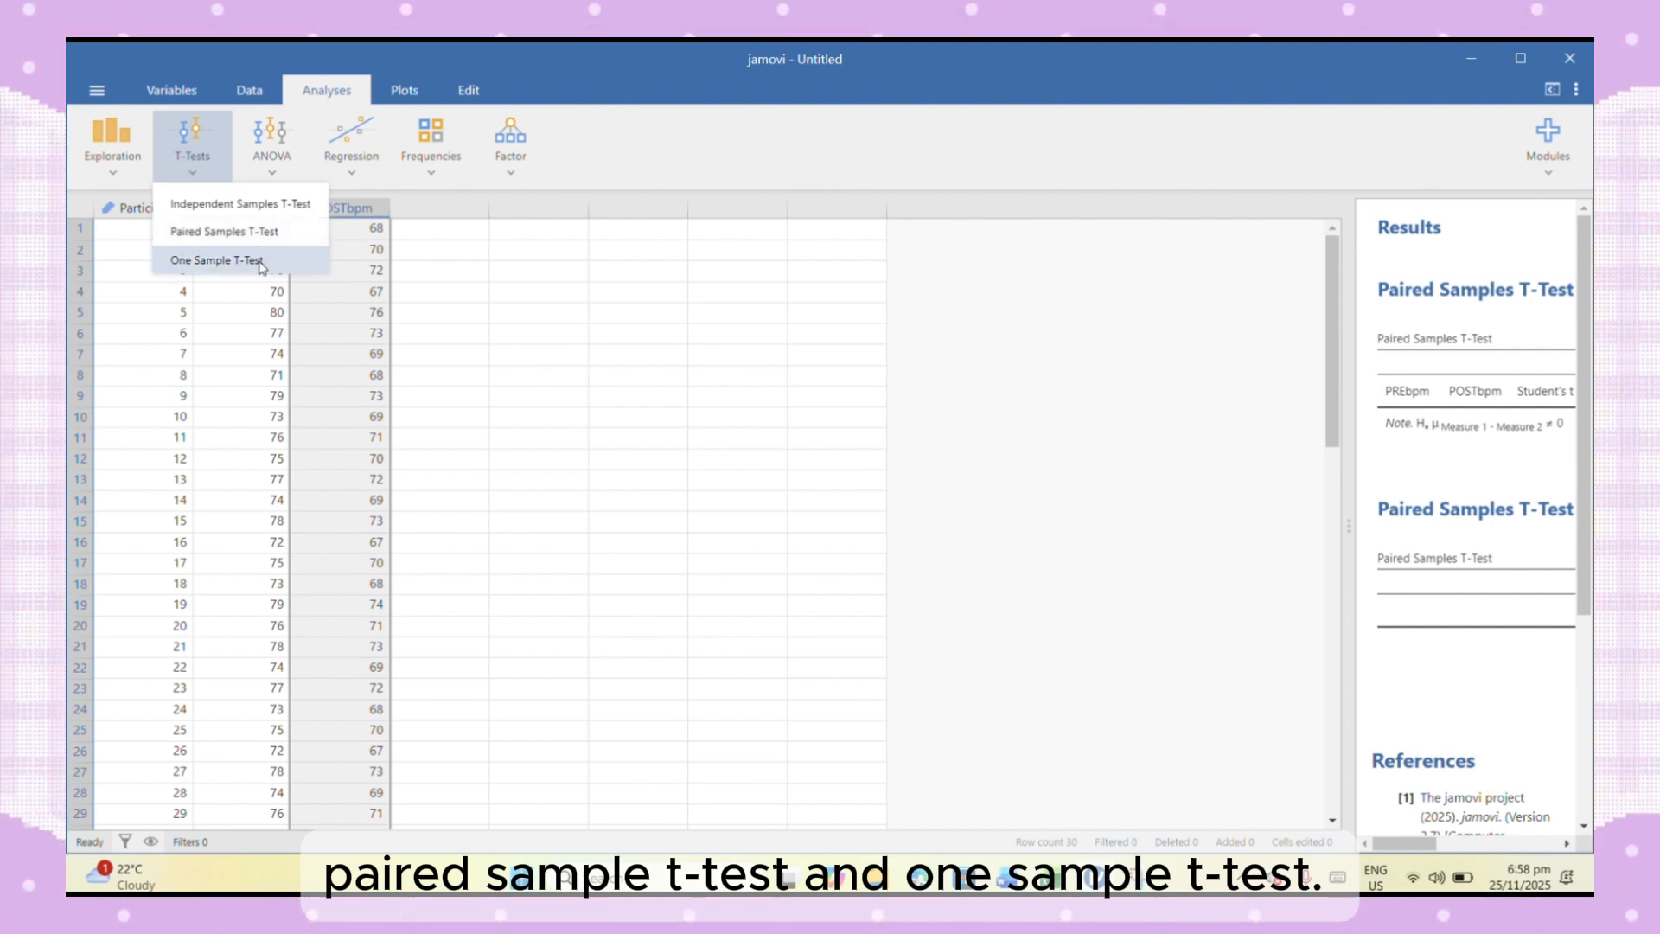
pyautogui.click(213, 234)
pyautogui.click(852, 293)
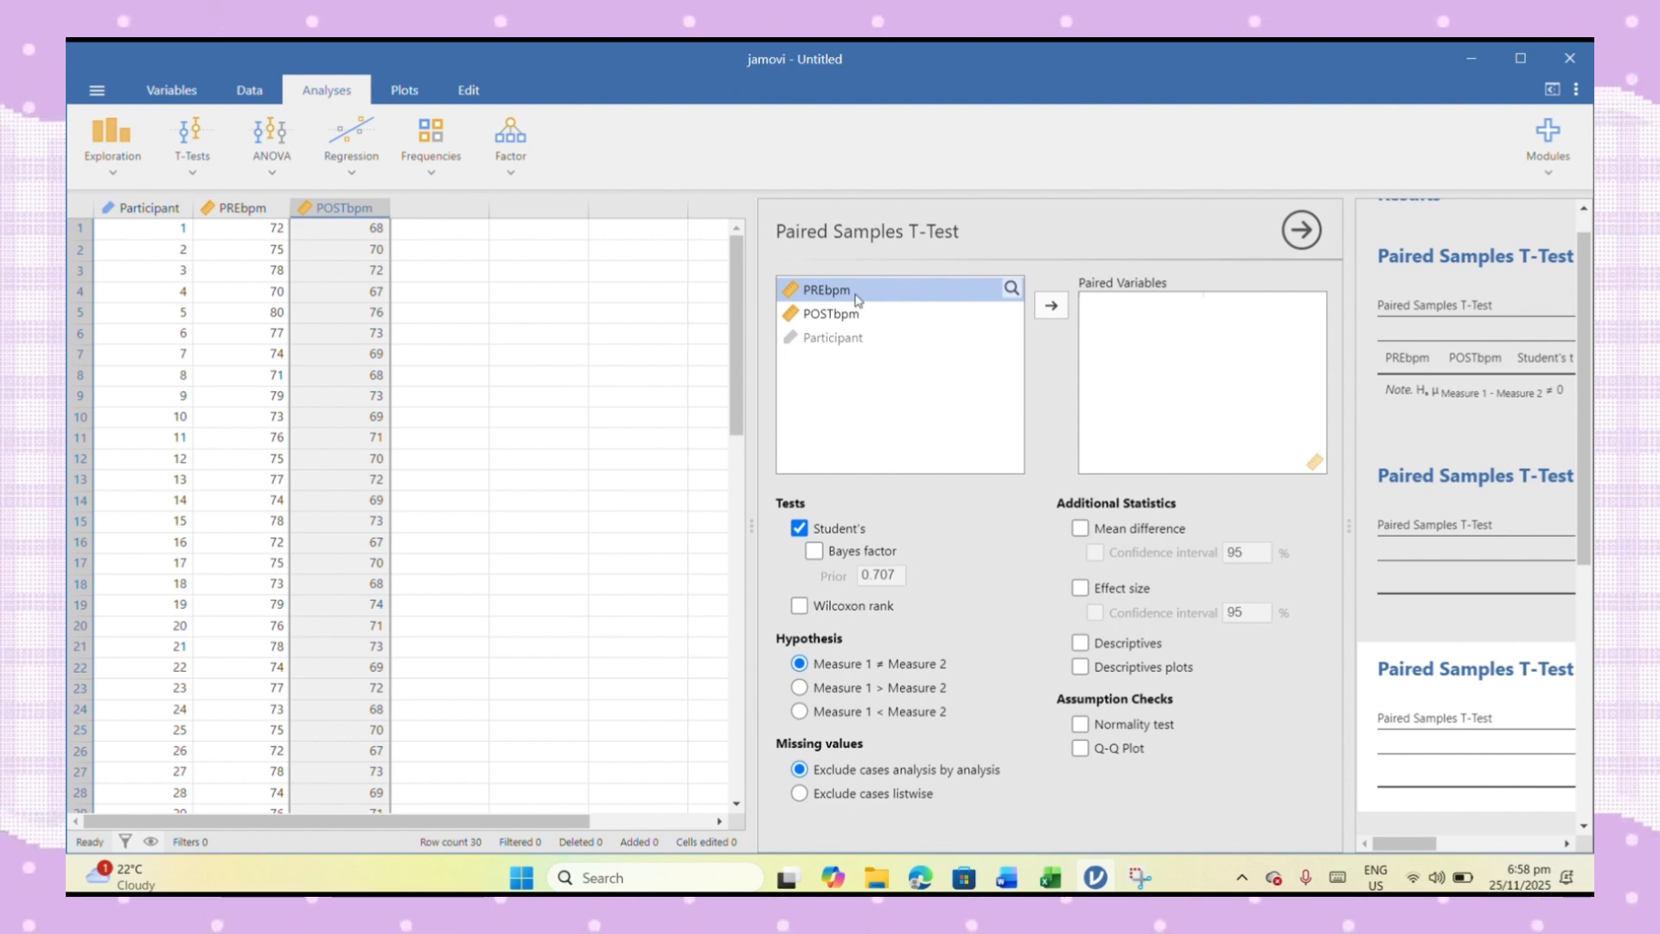
pyautogui.click(1051, 305)
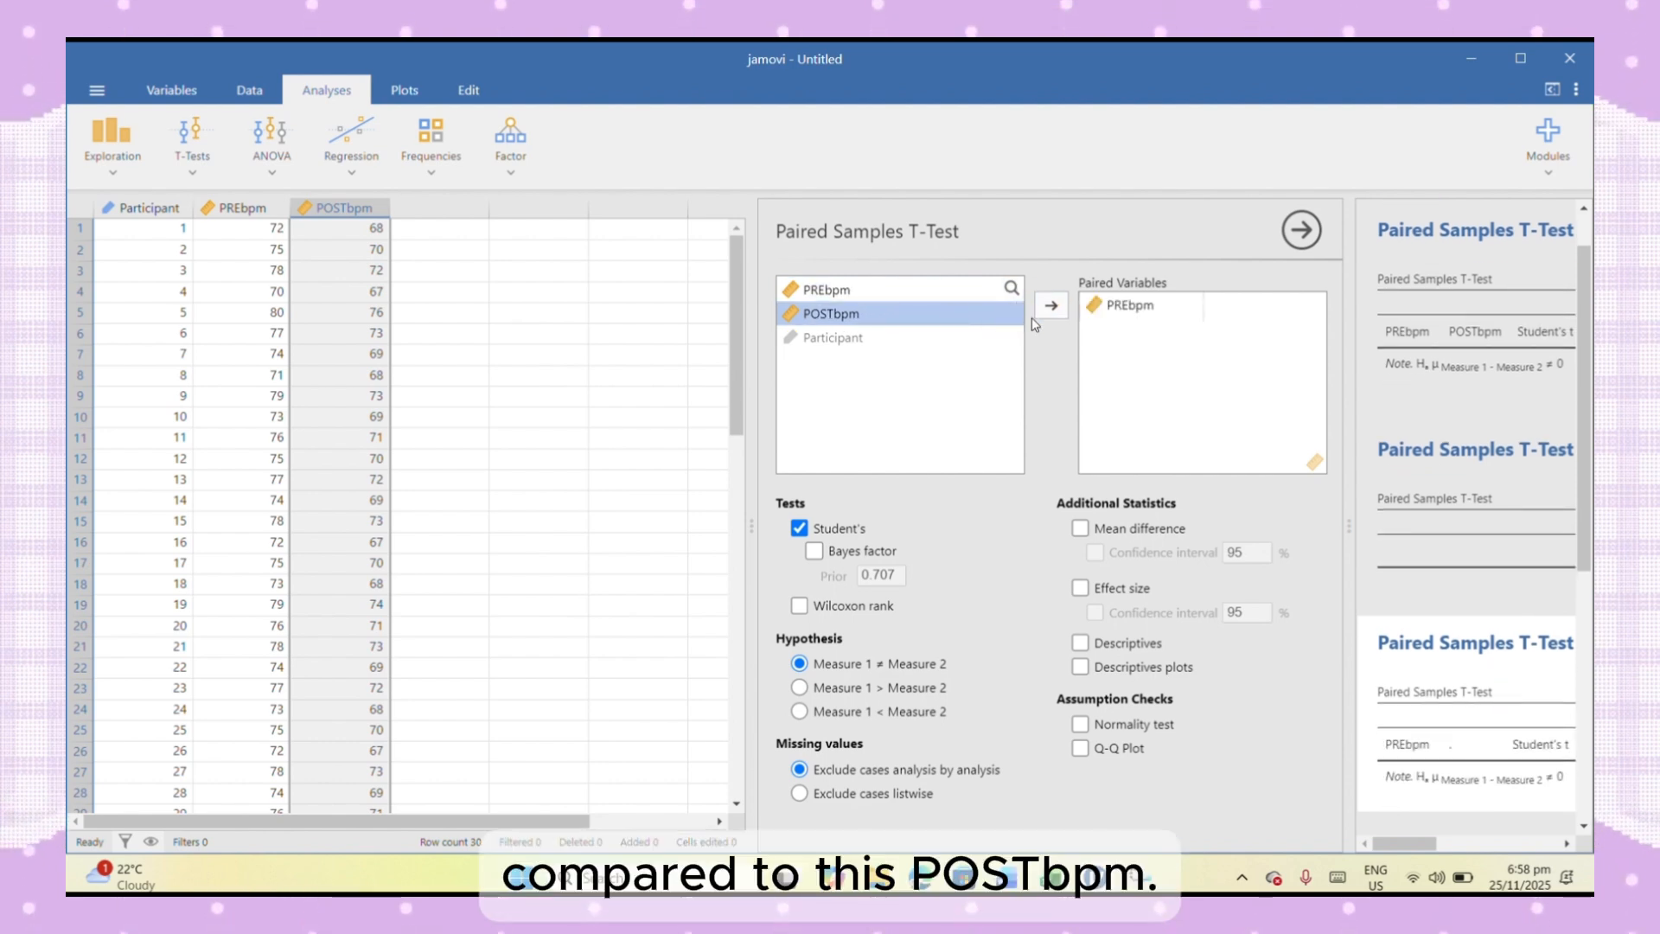
pyautogui.click(1052, 305)
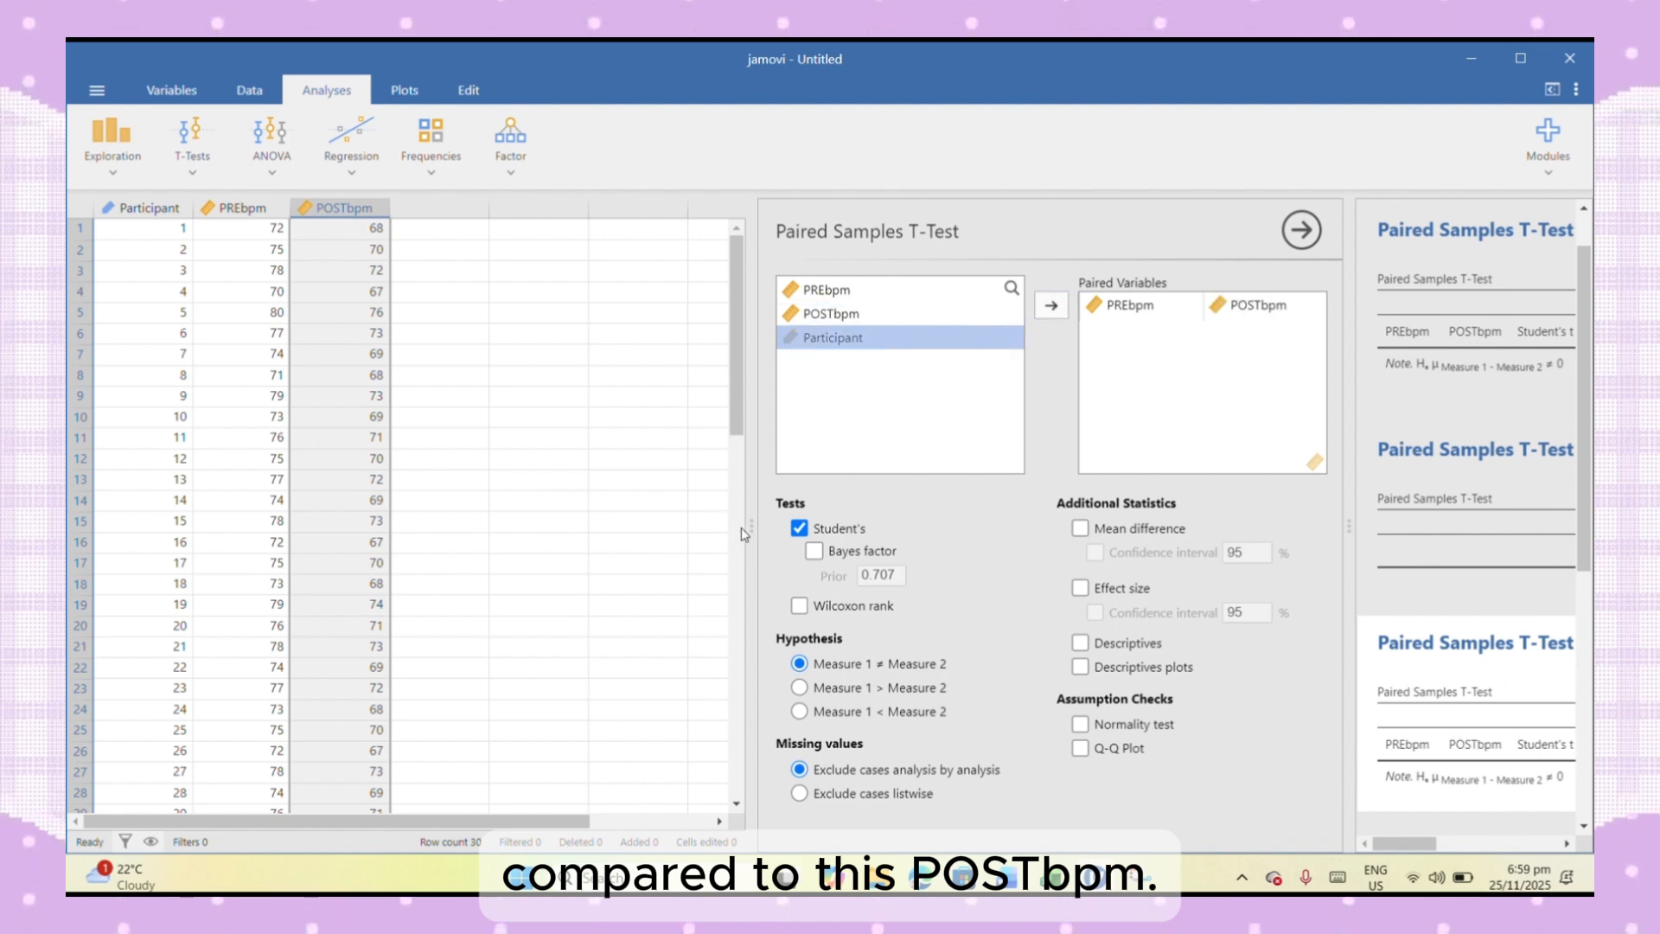
pyautogui.moveTo(741, 534); pyautogui.dragTo(180, 541)
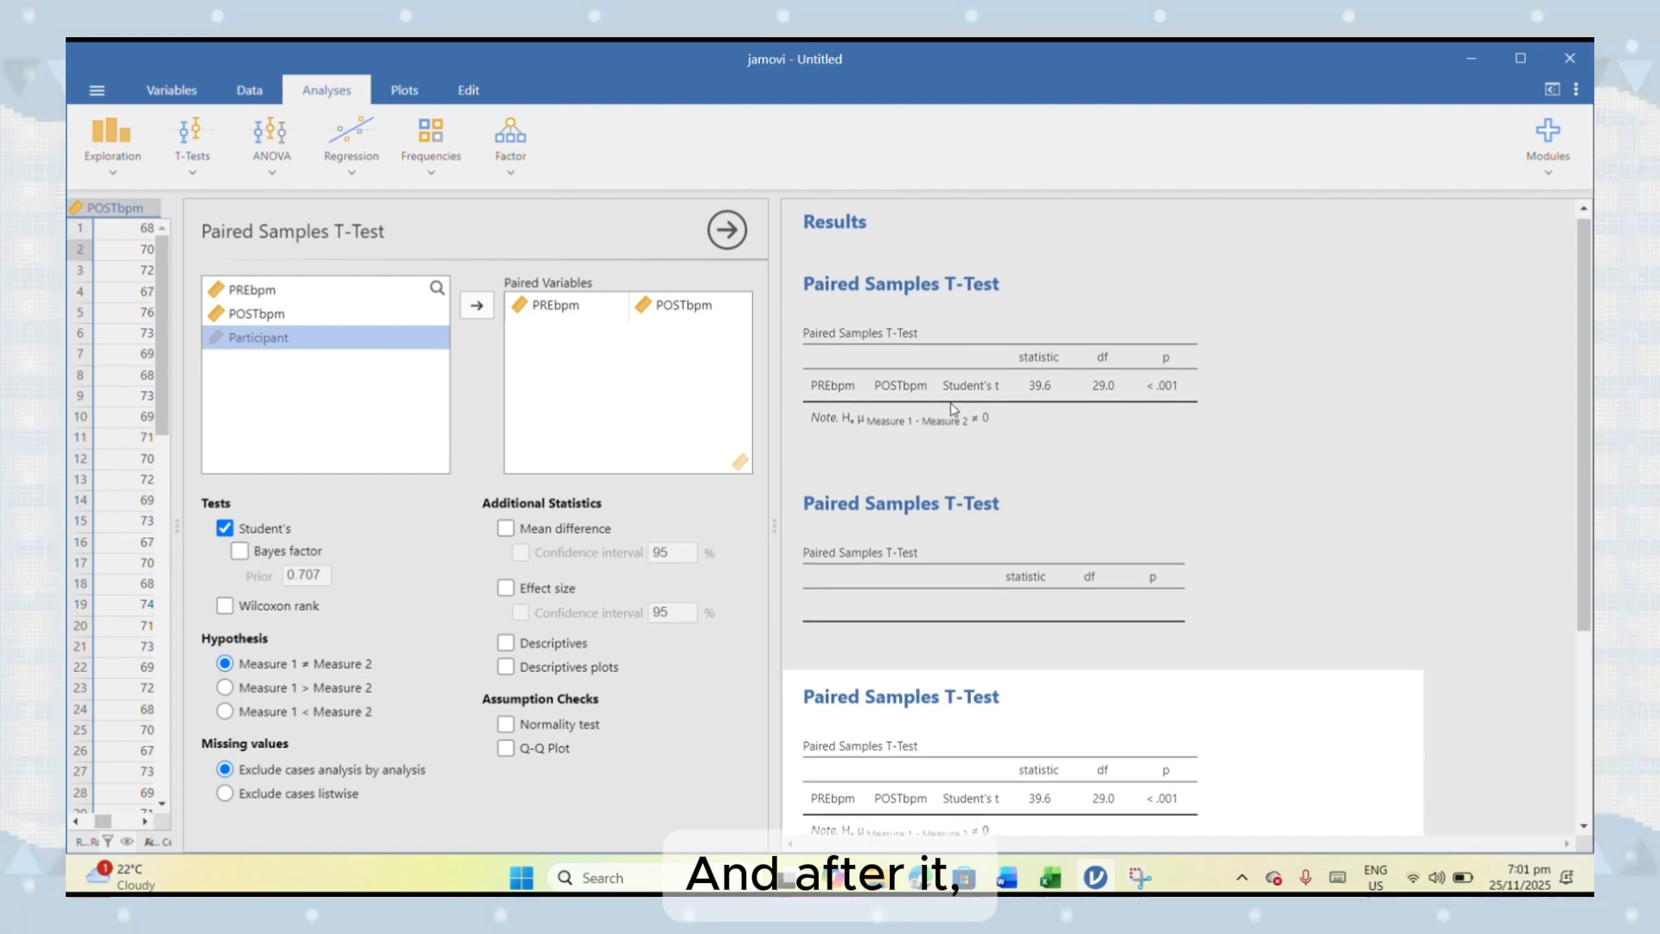
# - Add the mean difference and descriptives to the paired samples t-test of PREbpm and POSTbpm
pyautogui.scroll(-1, 954, 410)
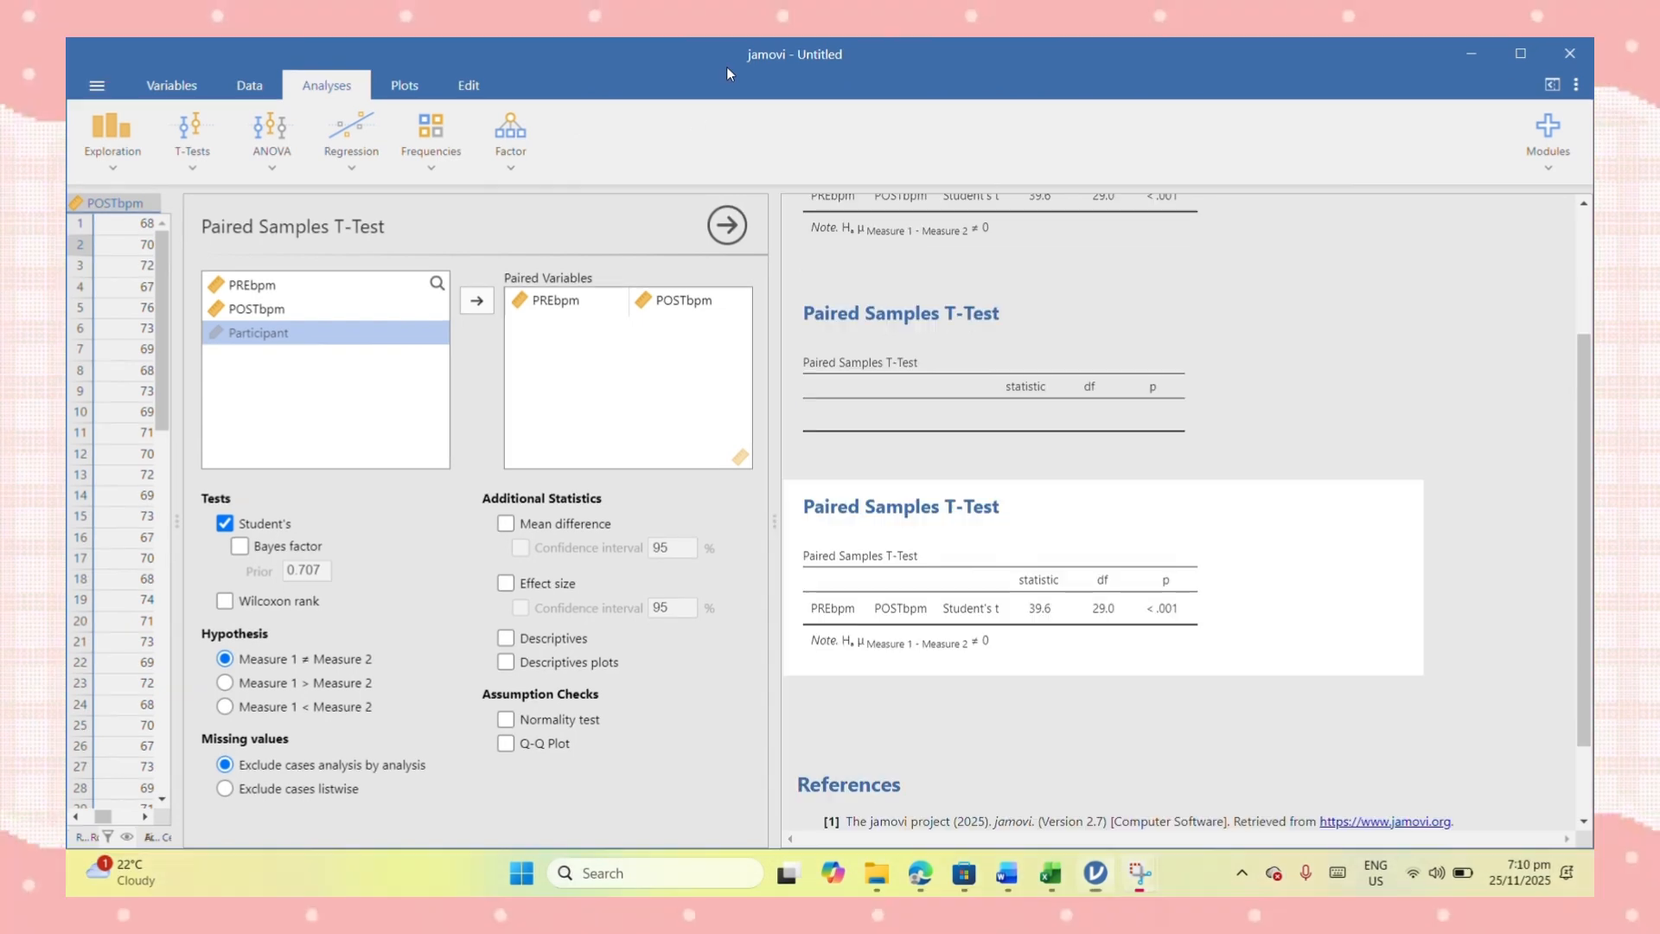
pyautogui.click(507, 524)
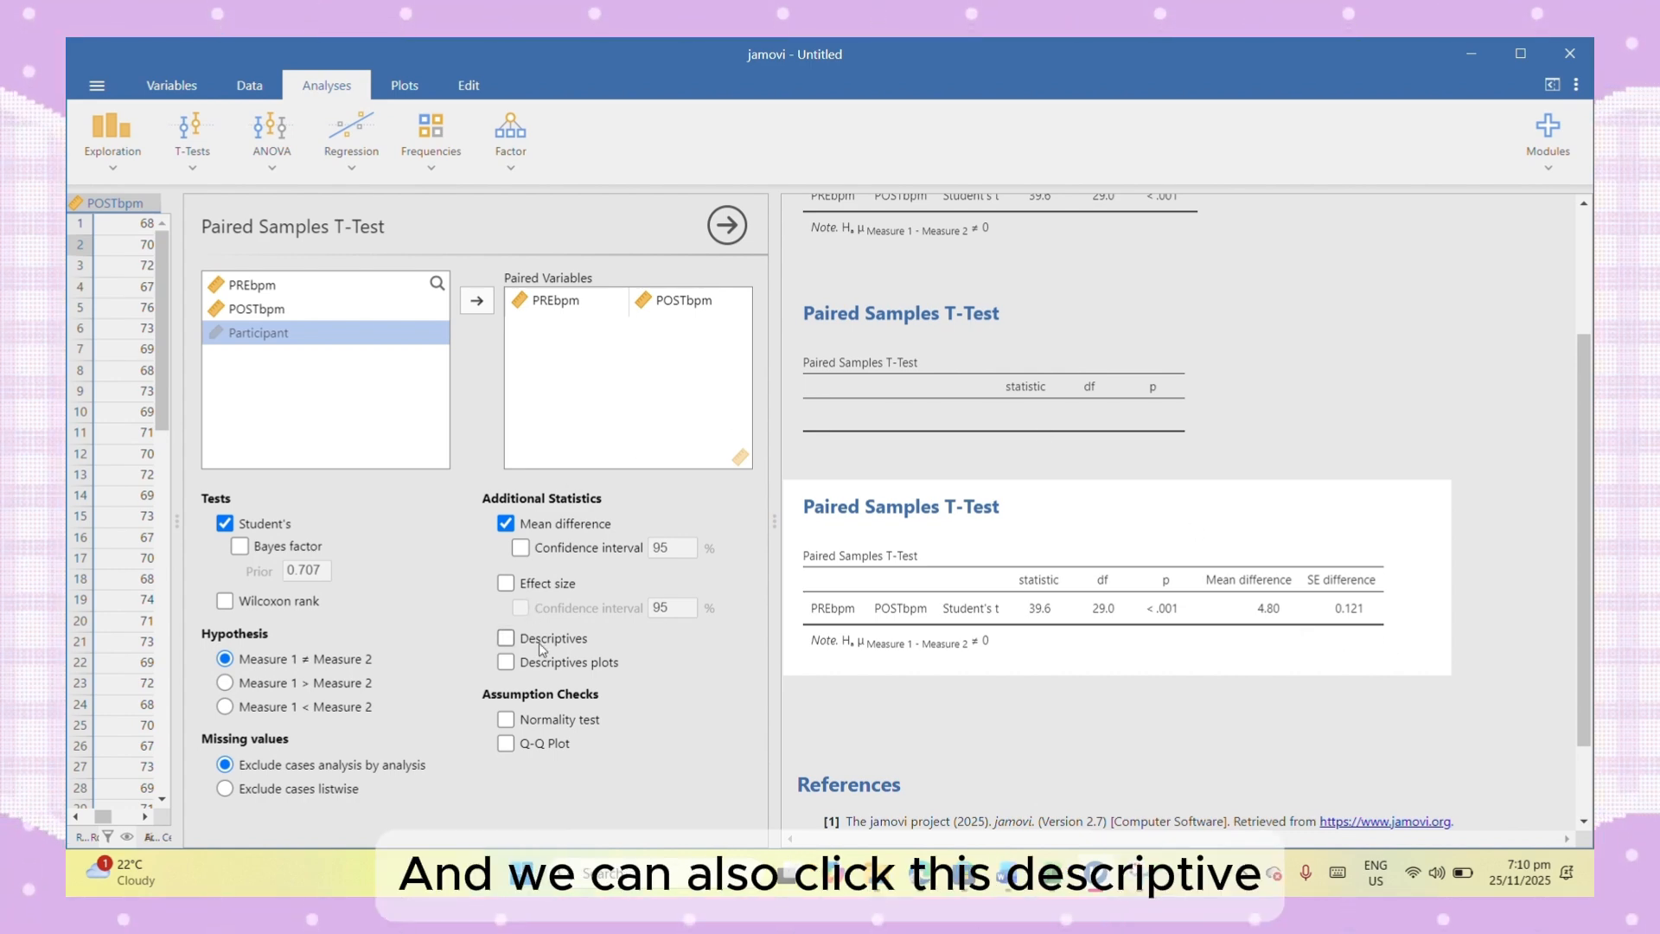
pyautogui.click(507, 640)
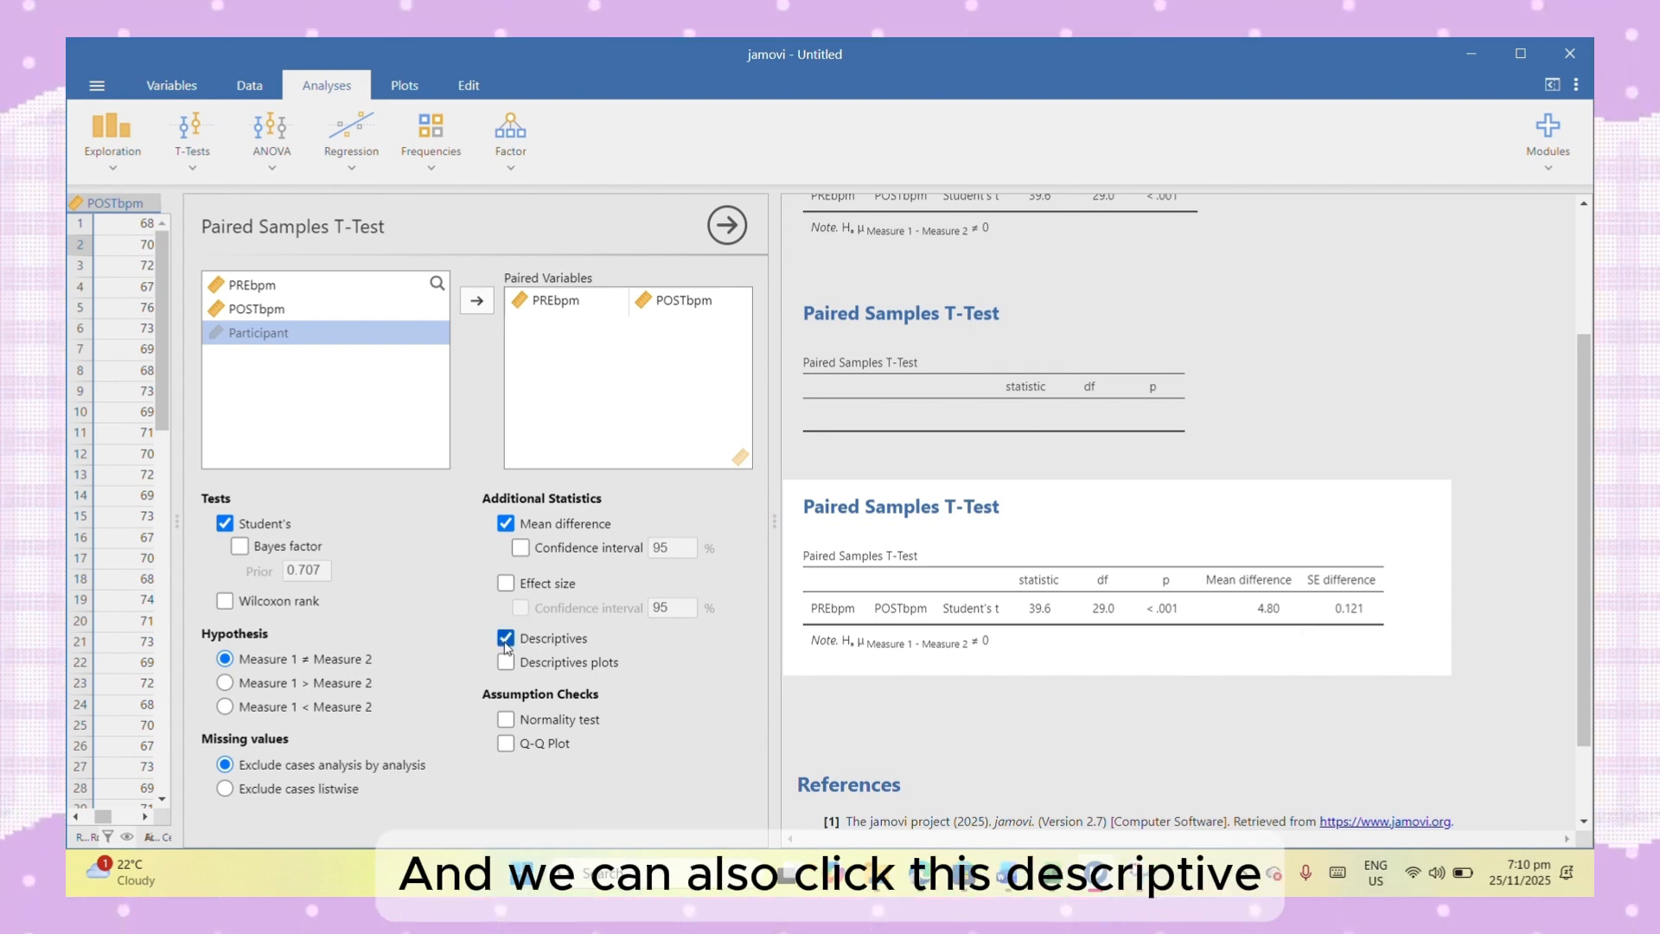
pyautogui.scroll(-1, 961, 651)
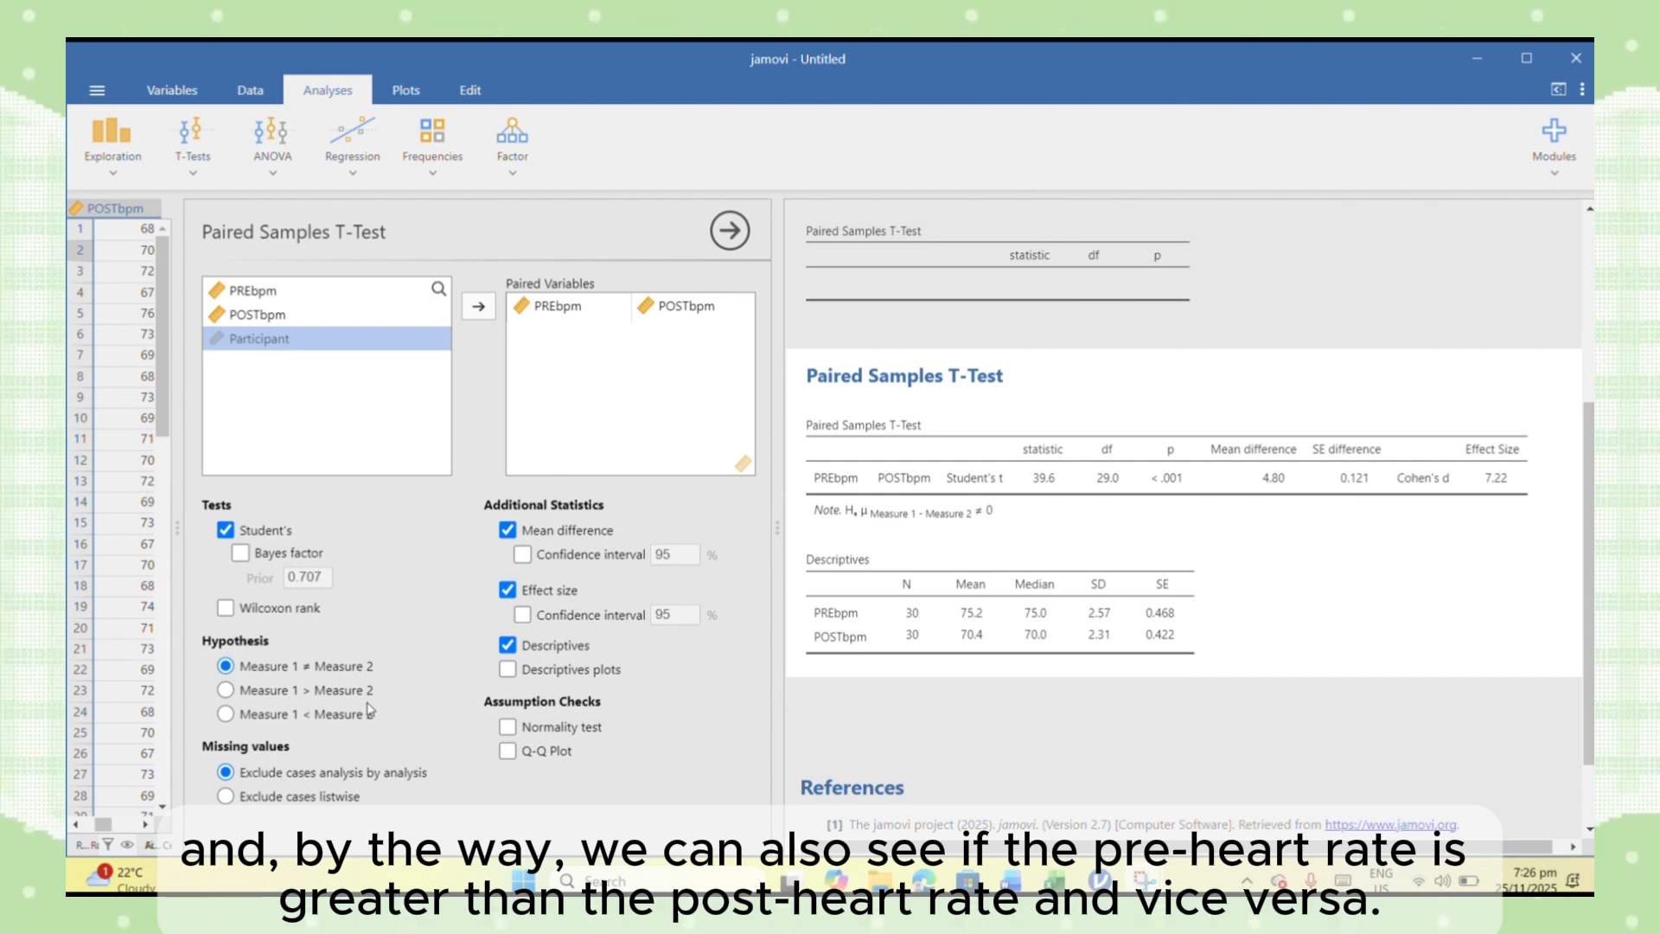
# - Try the Measure 1 < Measure 2 hypothesis, and restore the two-sided Measure 1 ≠ Measure 2 hypothesis
pyautogui.click(226, 712)
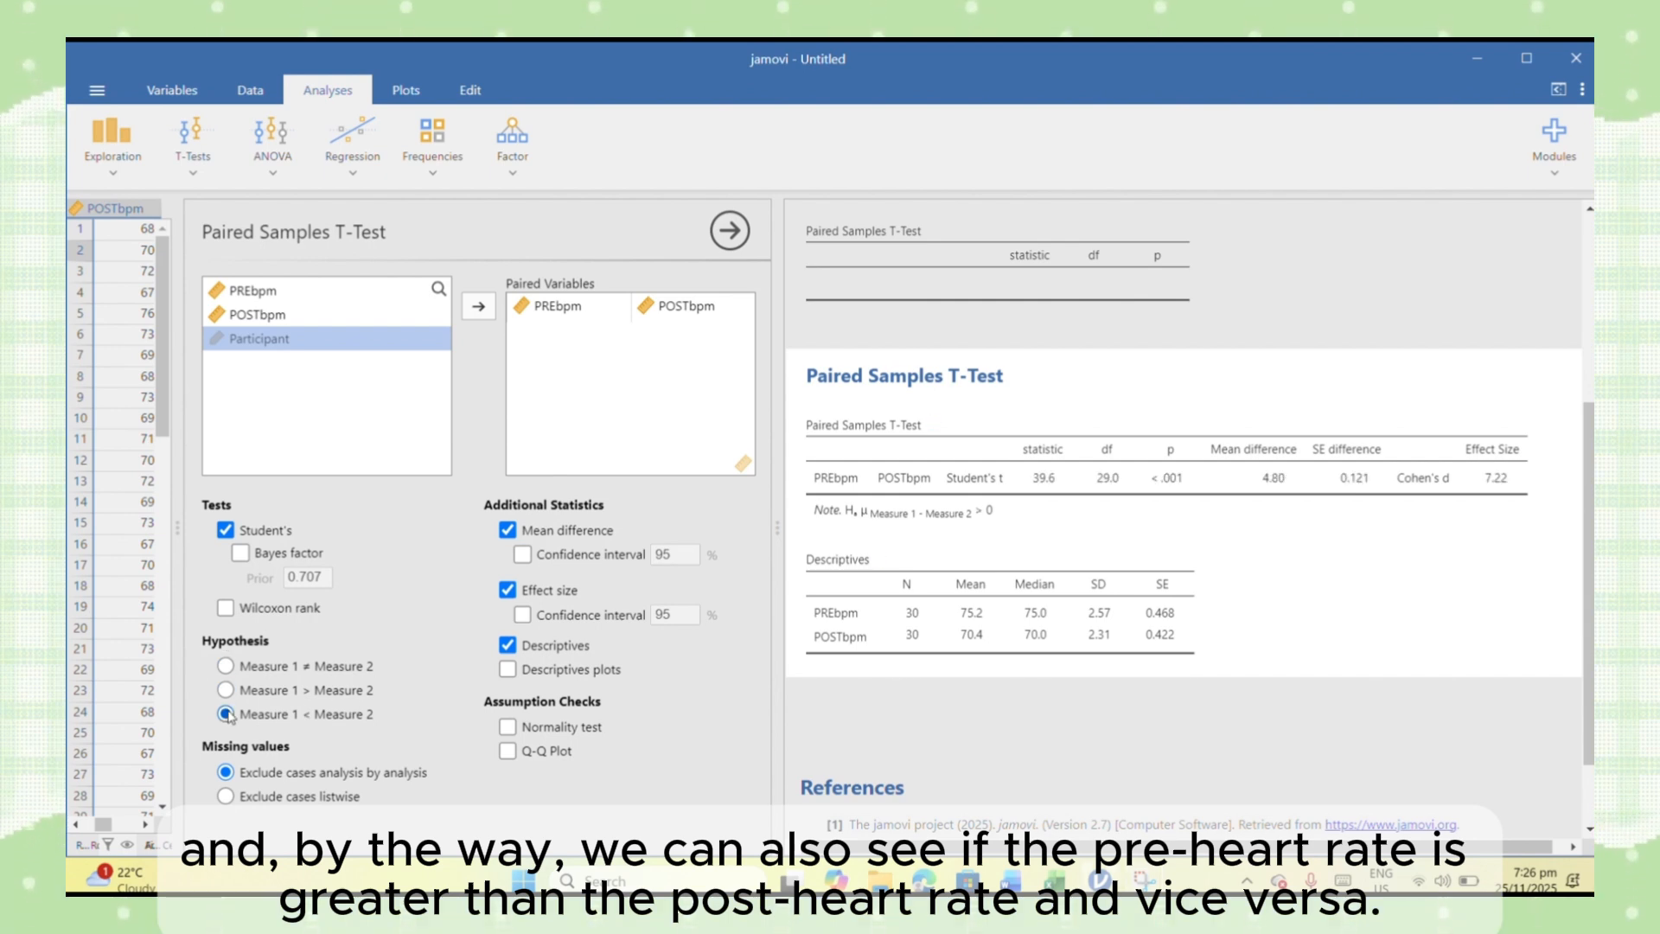
pyautogui.click(226, 665)
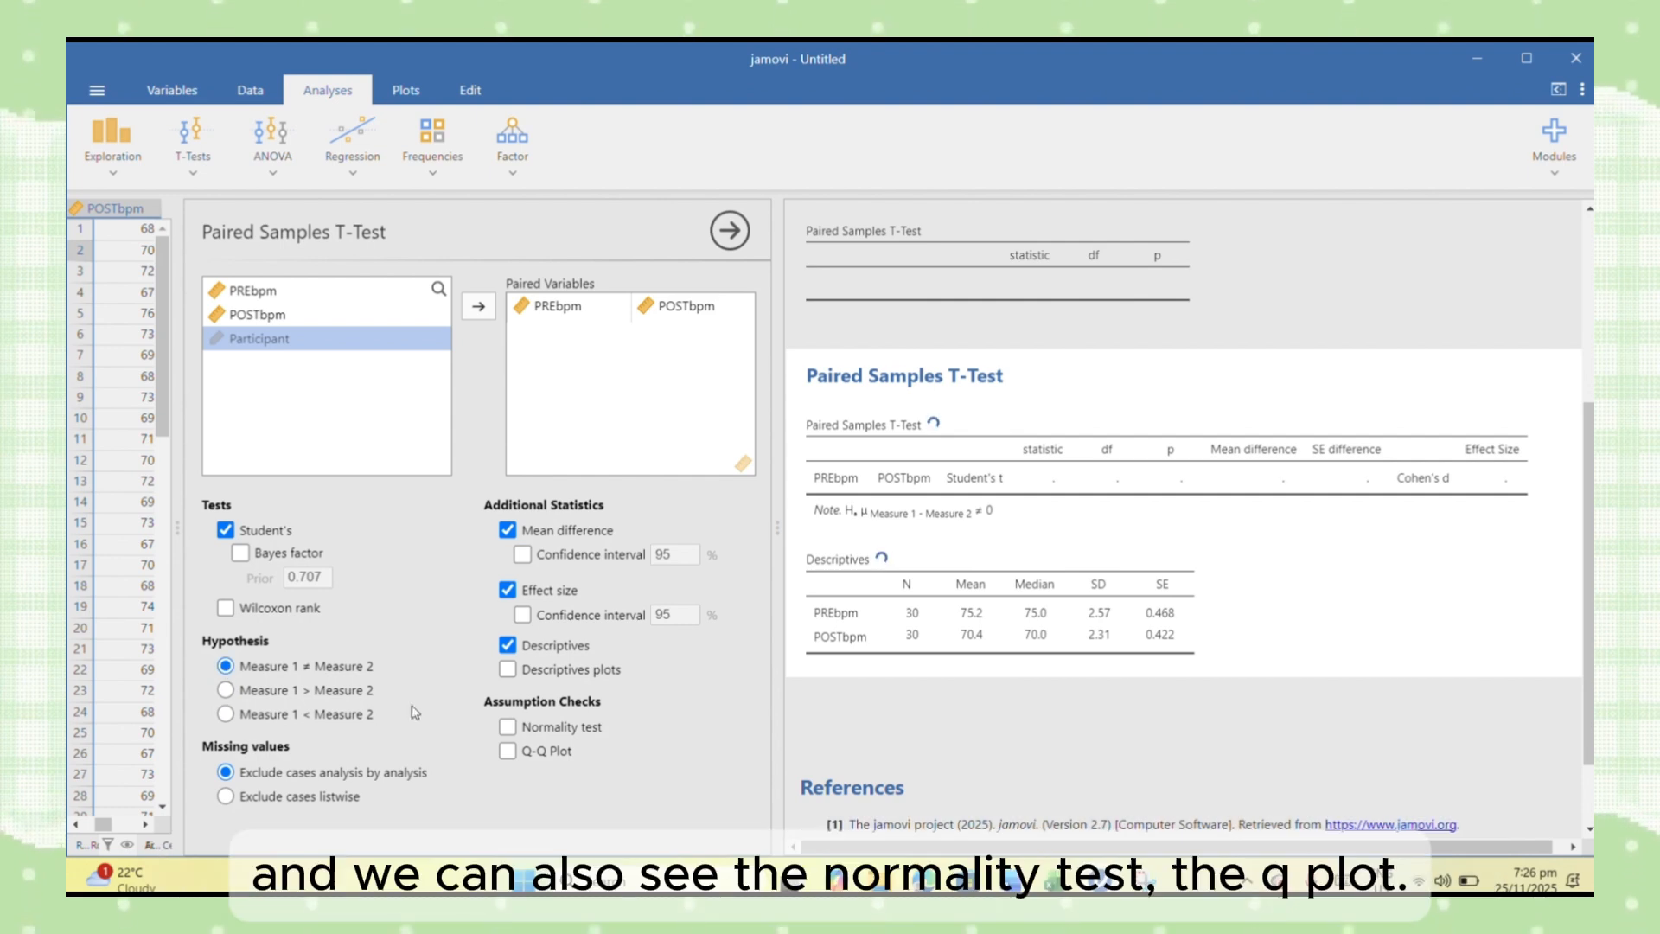
# - Add the normality test and Q-Q plot assumption checks to the t-test and review their output
pyautogui.click(509, 731)
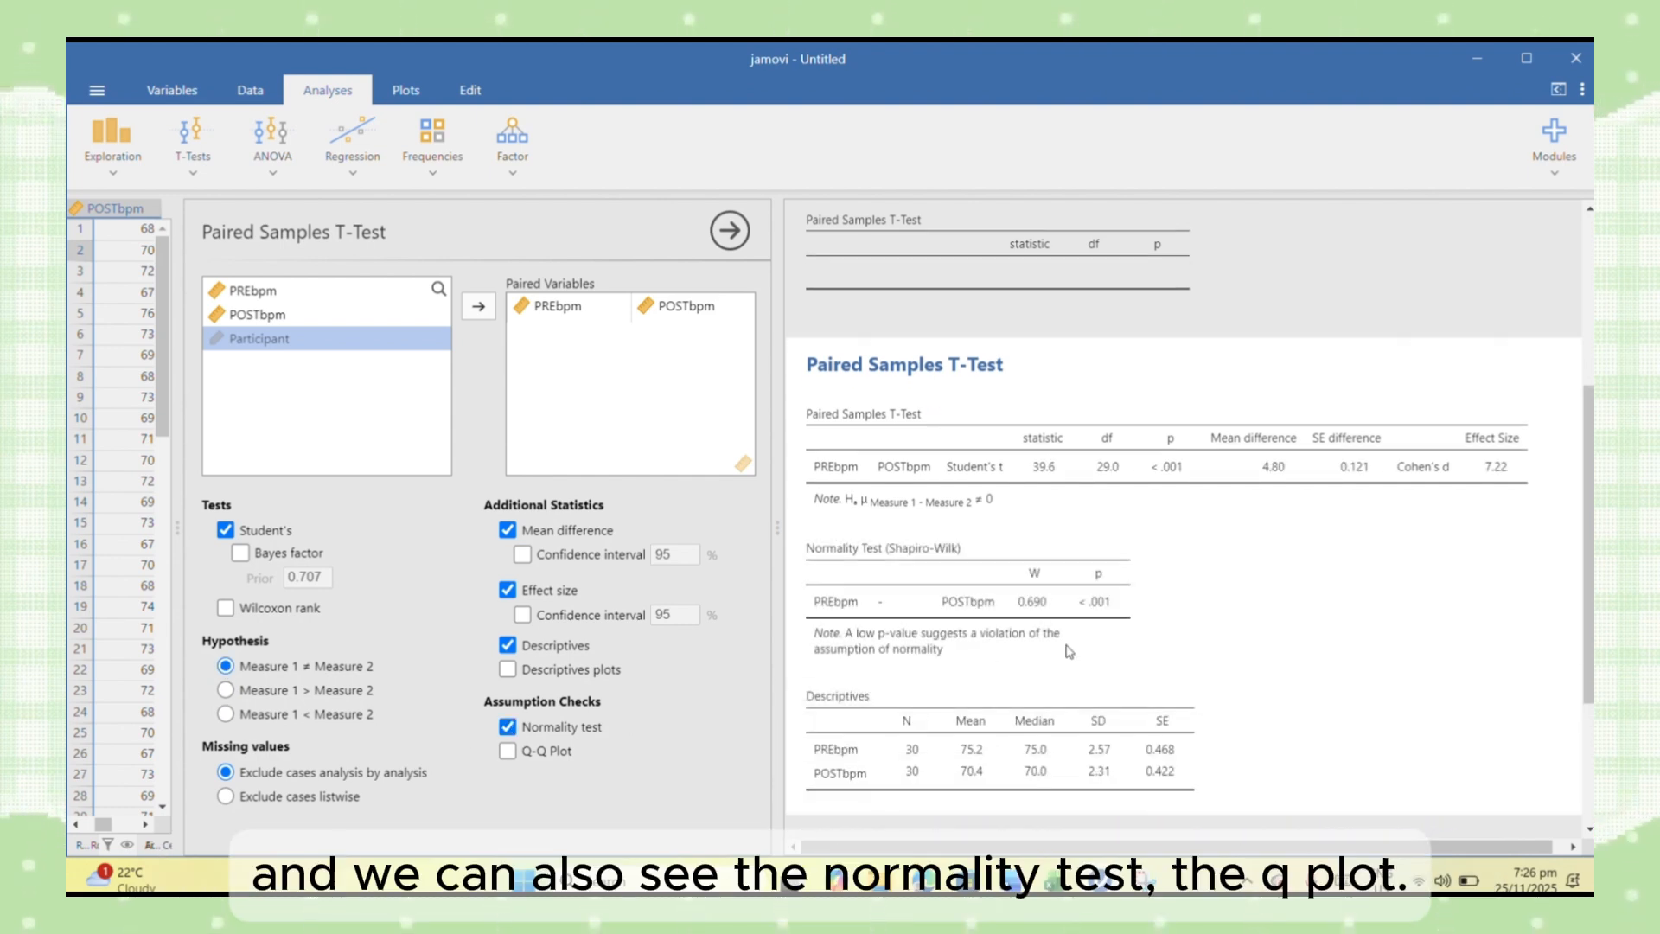
pyautogui.click(508, 751)
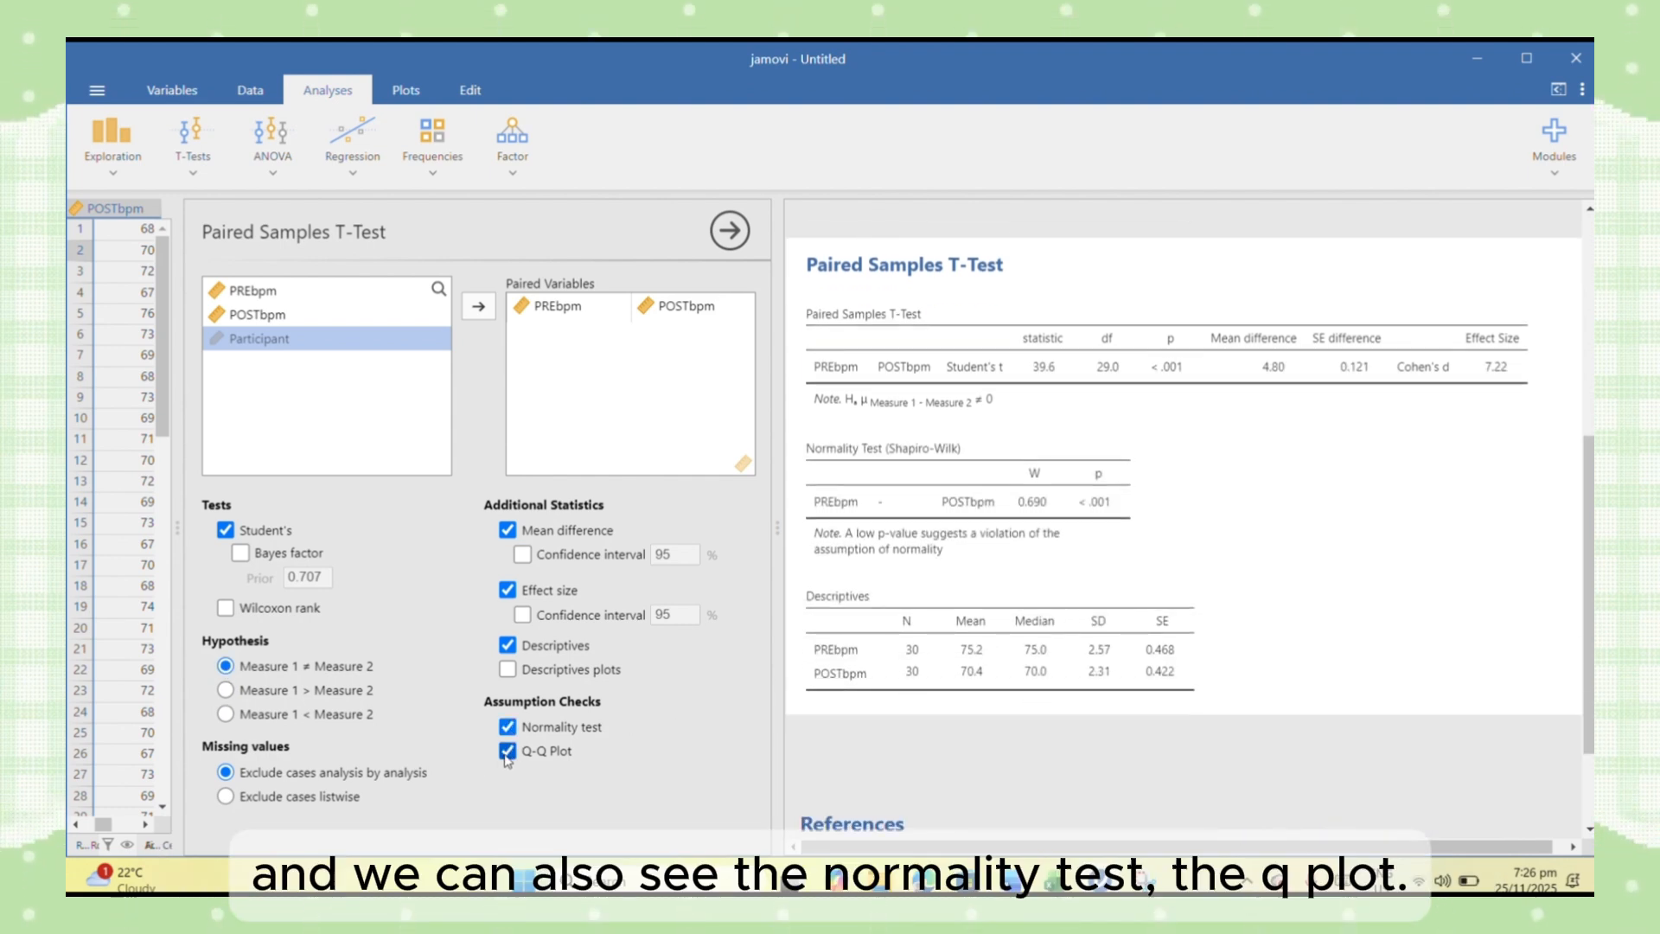
pyautogui.scroll(-2, 1065, 593)
pyautogui.scroll(-3, 1065, 592)
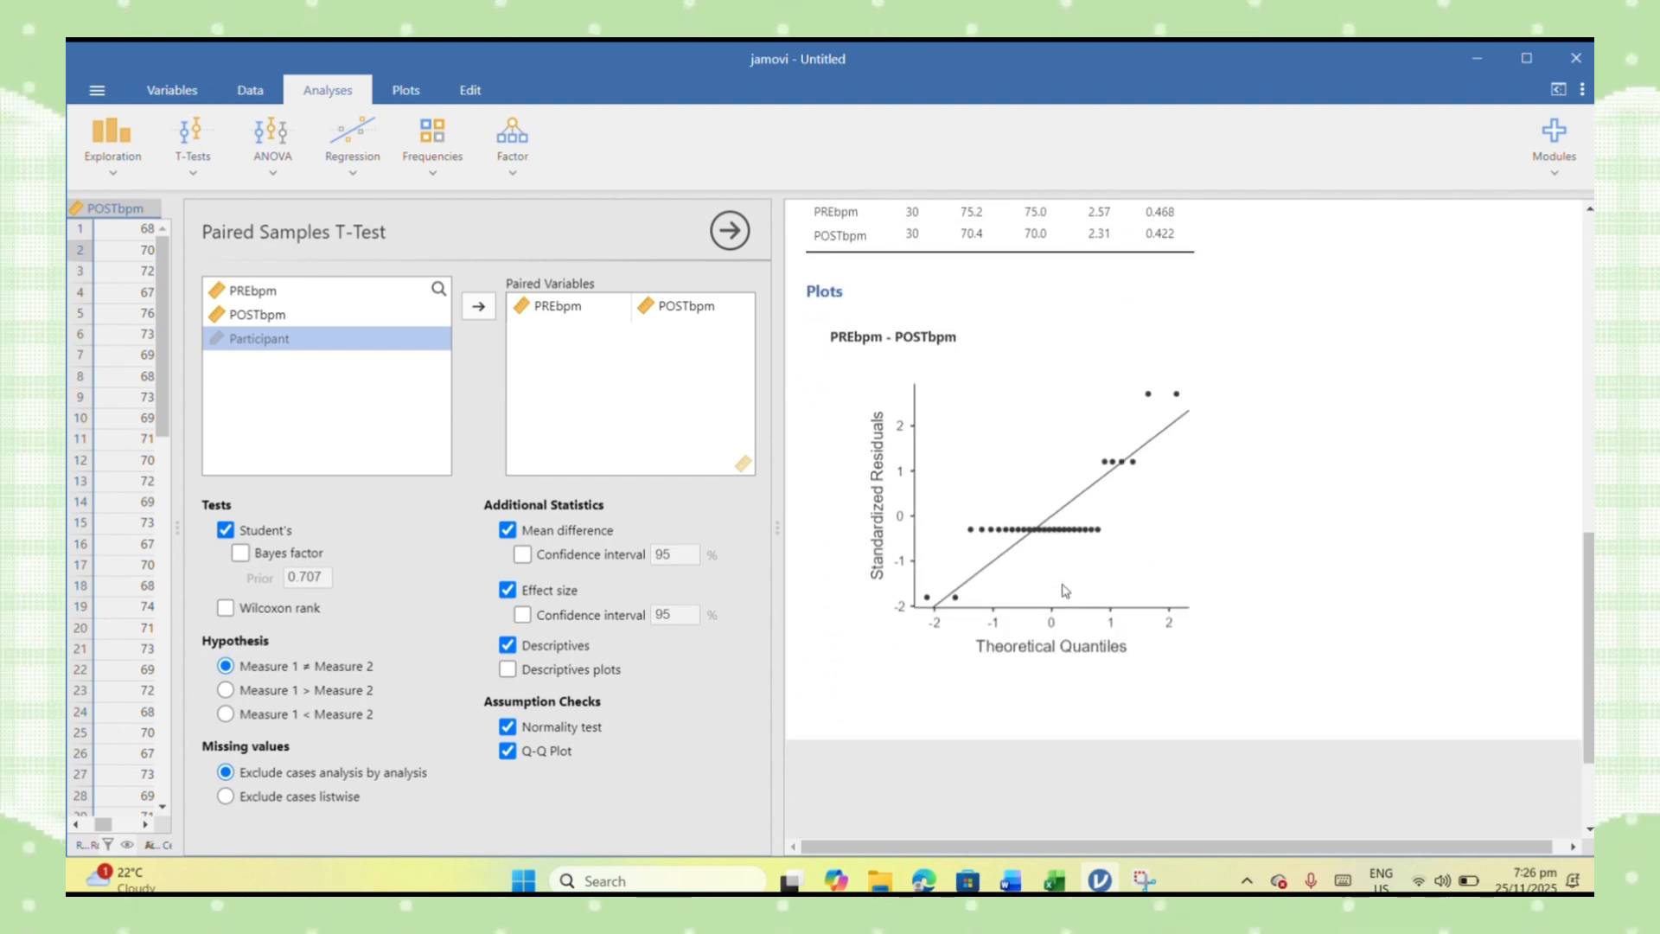
pyautogui.scroll(8, 1064, 588)
pyautogui.scroll(2, 1062, 535)
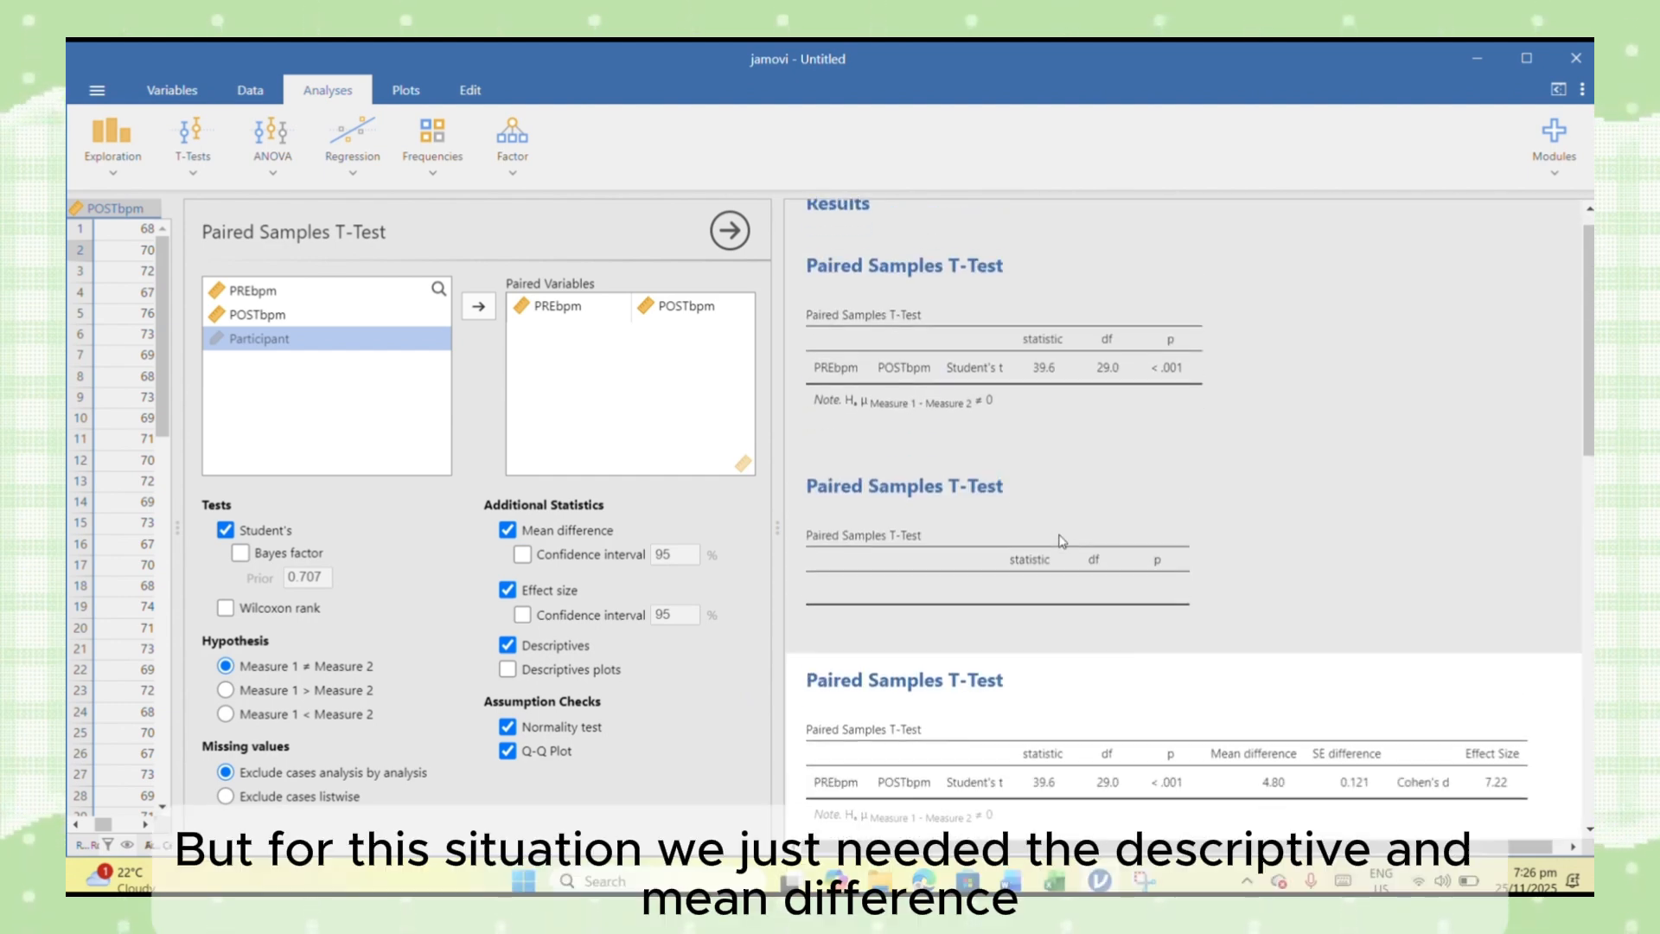
# - Remove the normality test and Q-Q plot from the paired samples t-test
pyautogui.scroll(-2, 1060, 545)
pyautogui.click(507, 727)
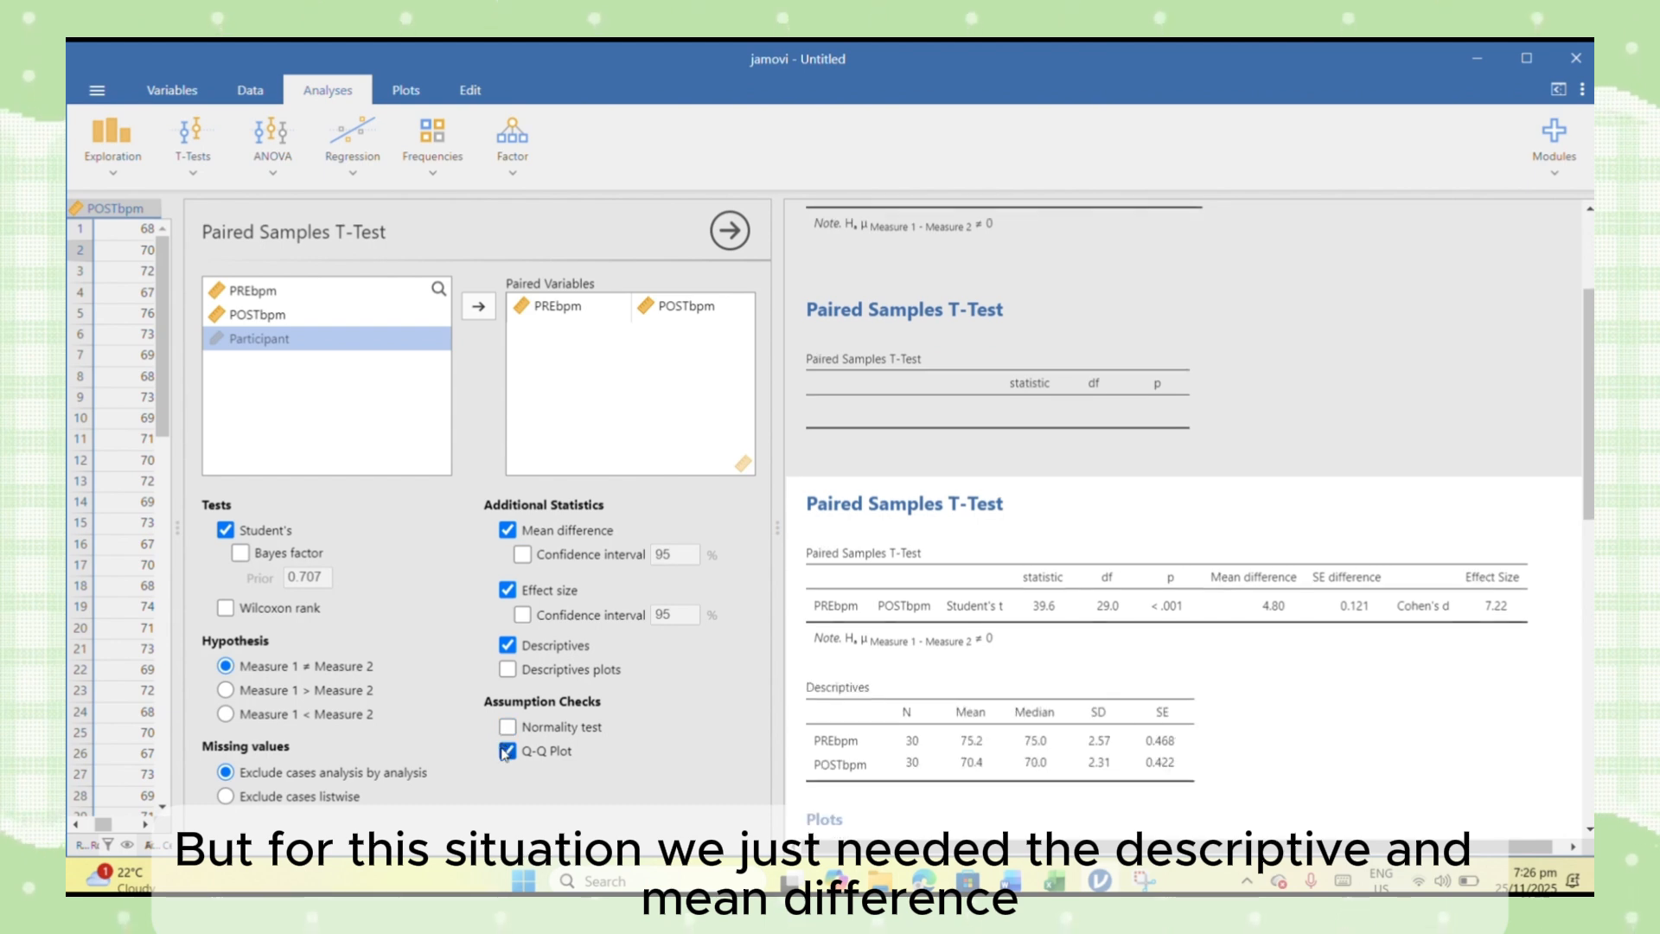
pyautogui.click(508, 750)
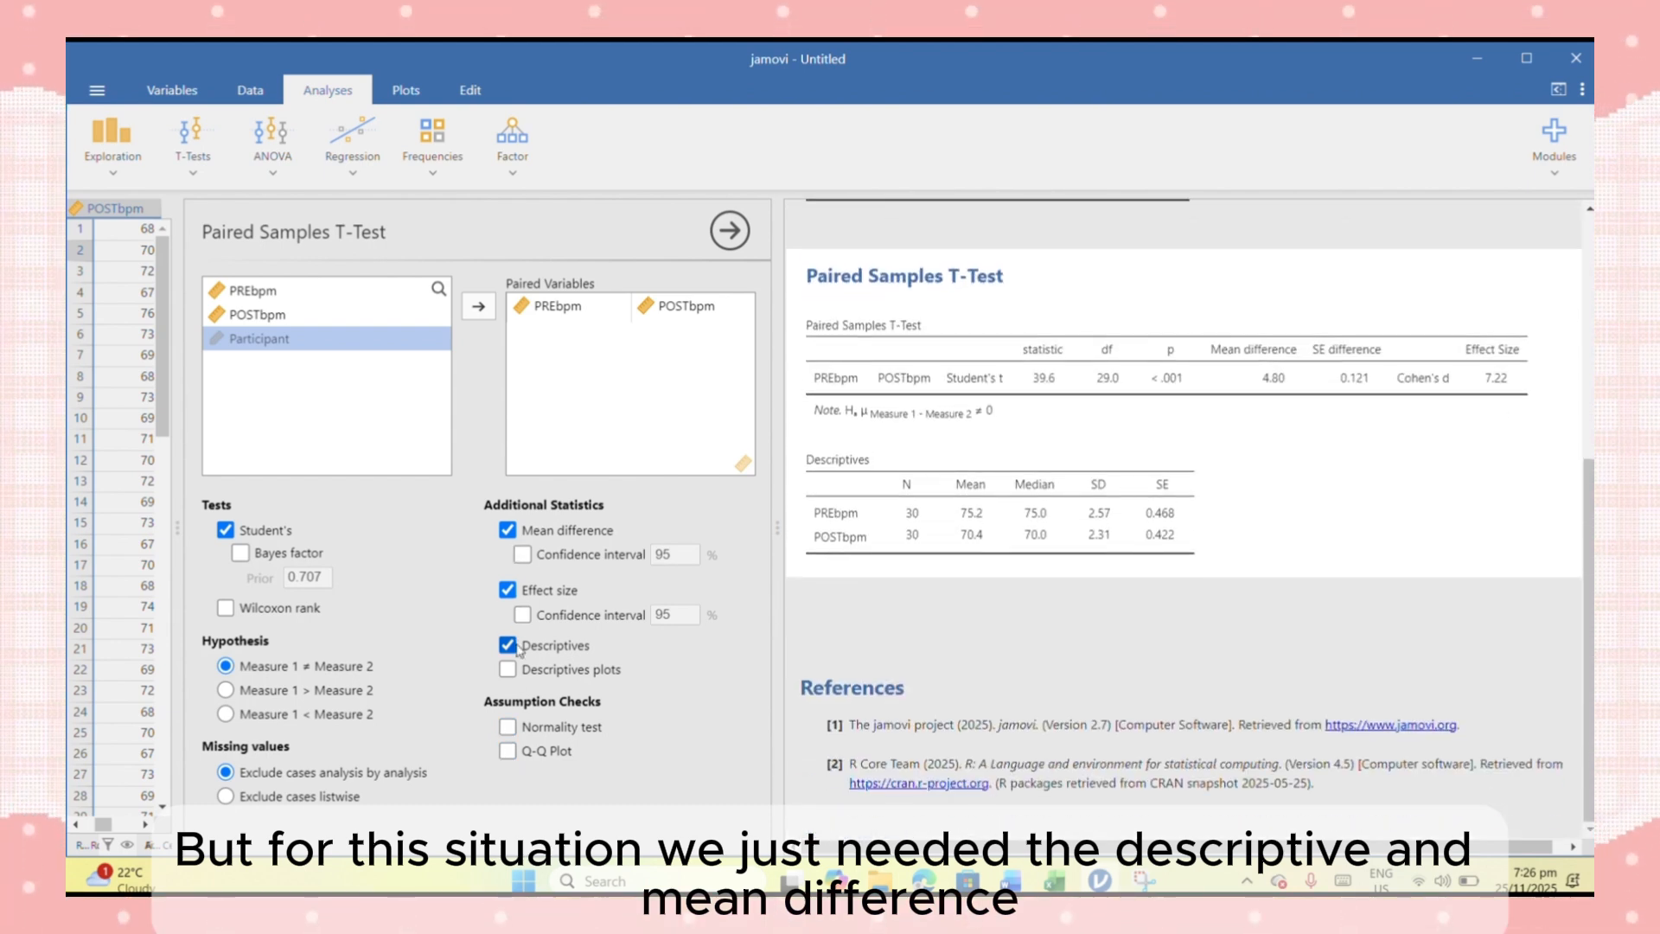